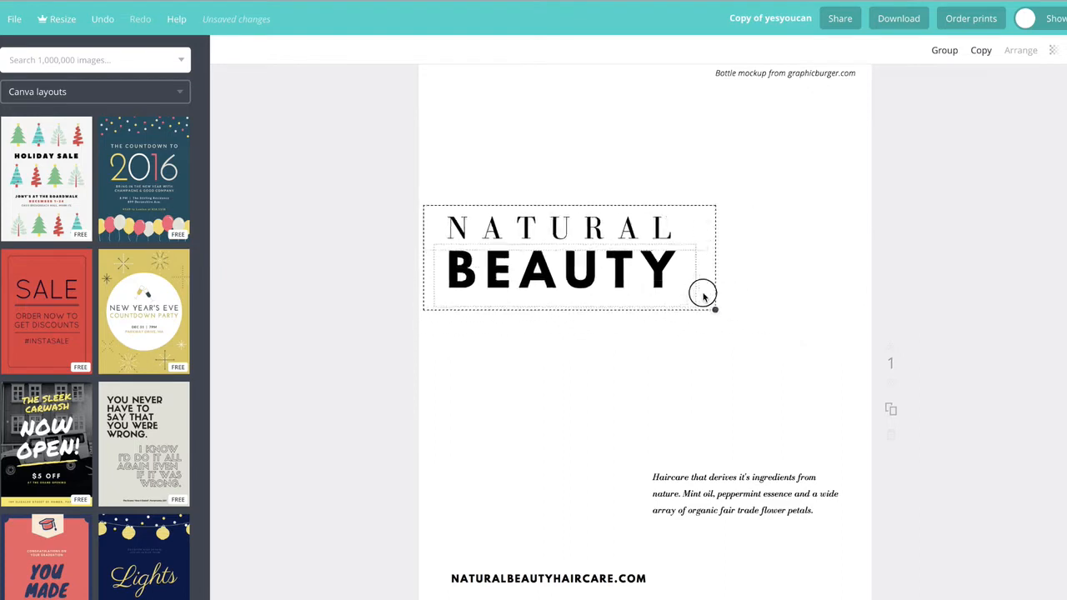
Step: Move the NATURAL BEAUTY title to the top of the page and group its two text lines
drag(566, 250, 598, 133)
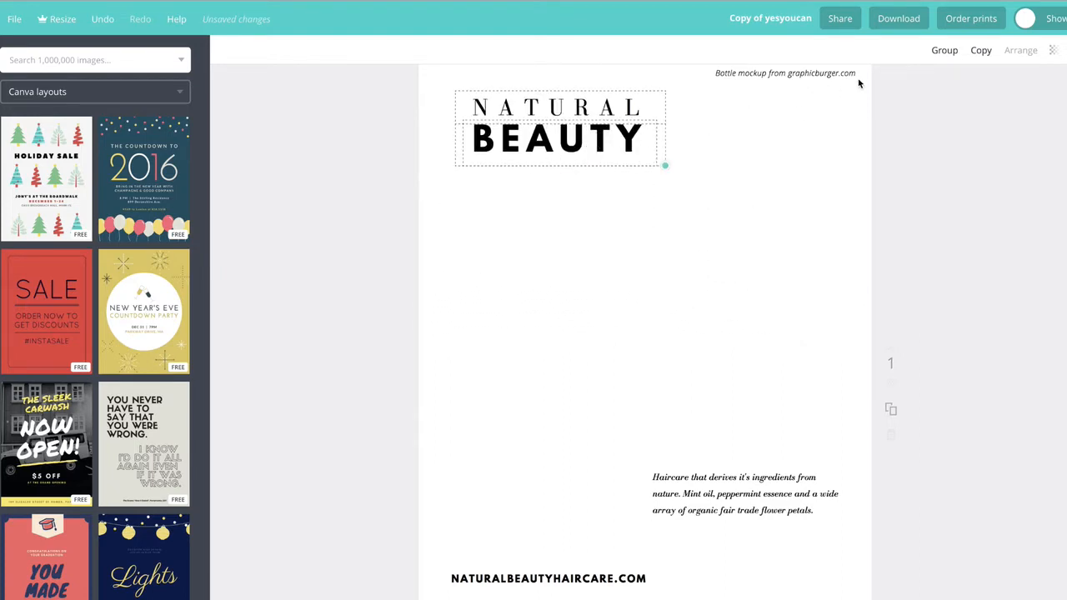
click(946, 51)
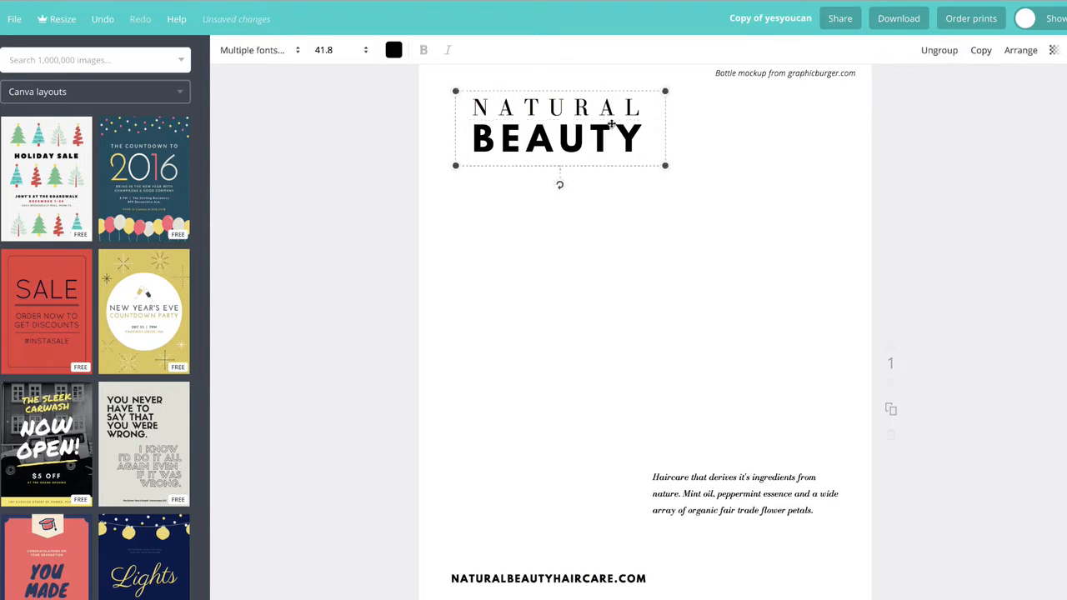
Step: Duplicate the grouped title and place the copy below the original
click(981, 51)
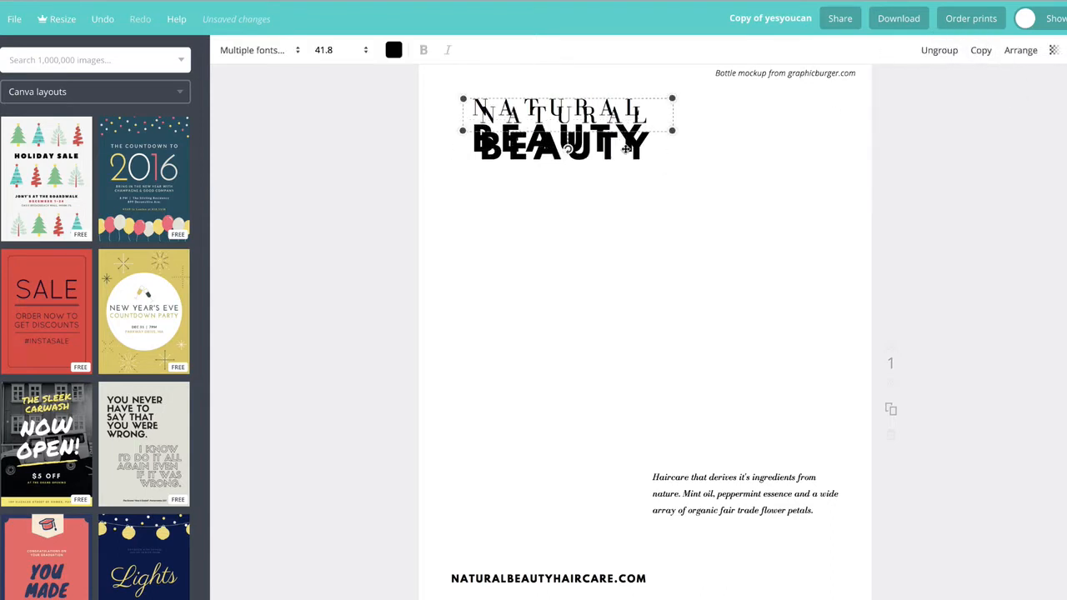
drag(626, 149, 614, 267)
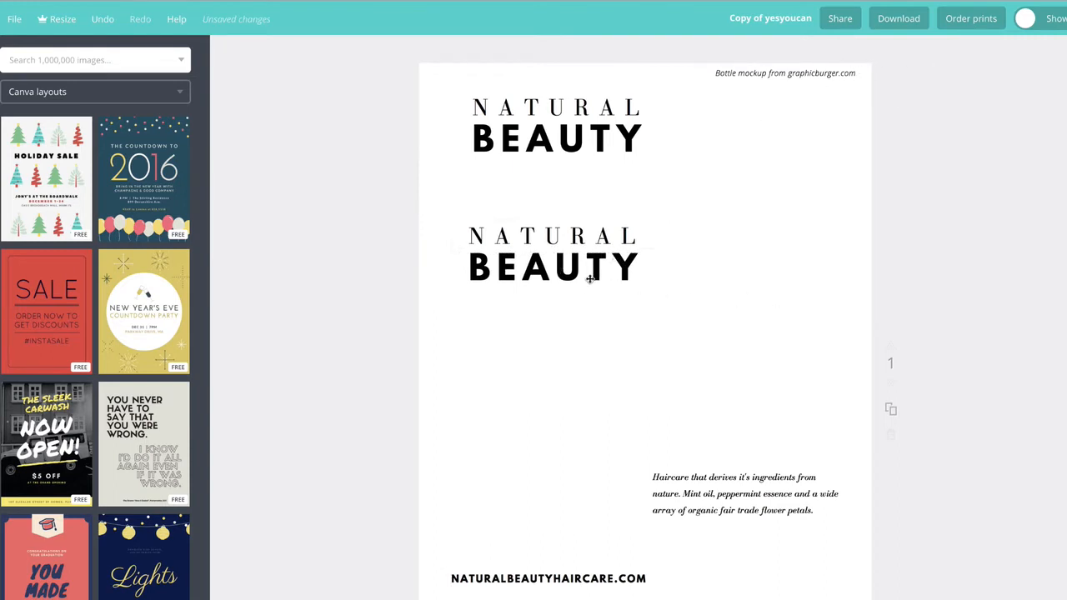
Step: Duplicate the second title and place the third copy further down the page
click(591, 273)
click(981, 50)
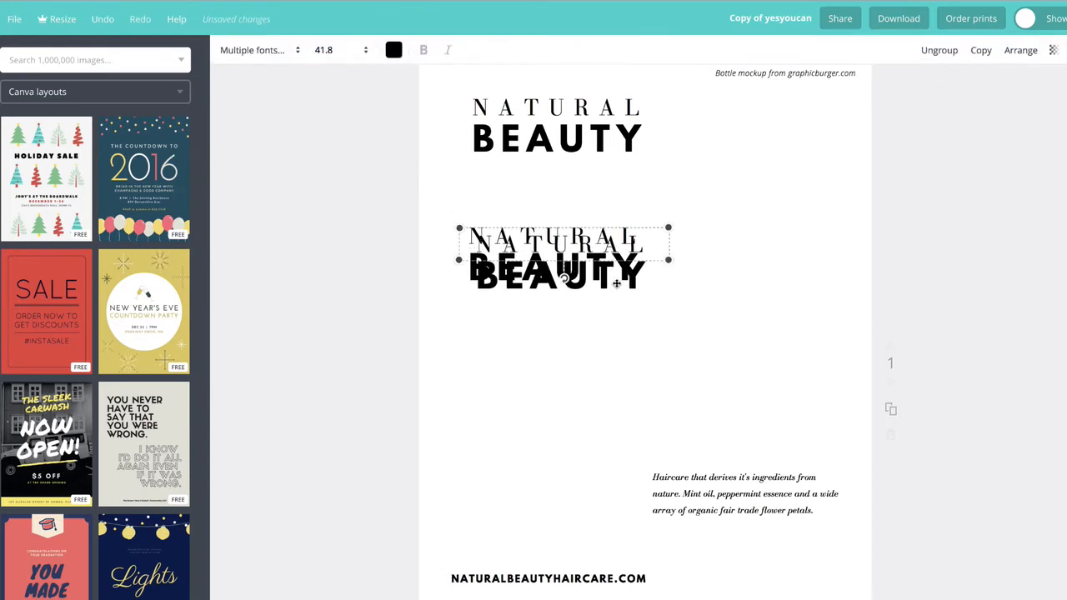
drag(618, 275, 611, 394)
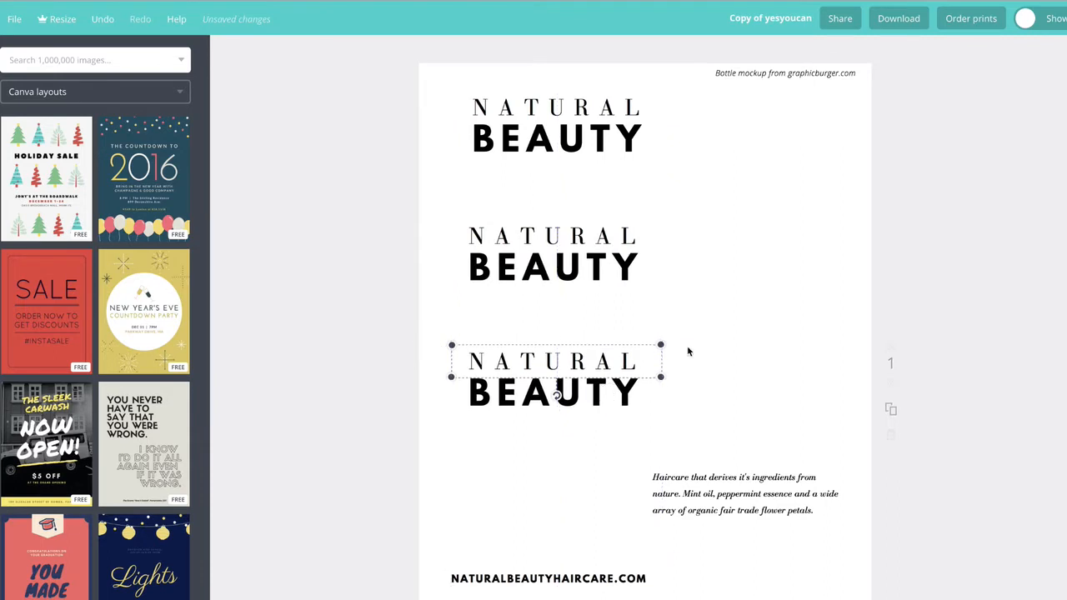
Step: Ungroup the top title's two text lines
click(744, 402)
key(ctrl+plus)
key(ctrl+plus)
scroll(744, 525, up, 3)
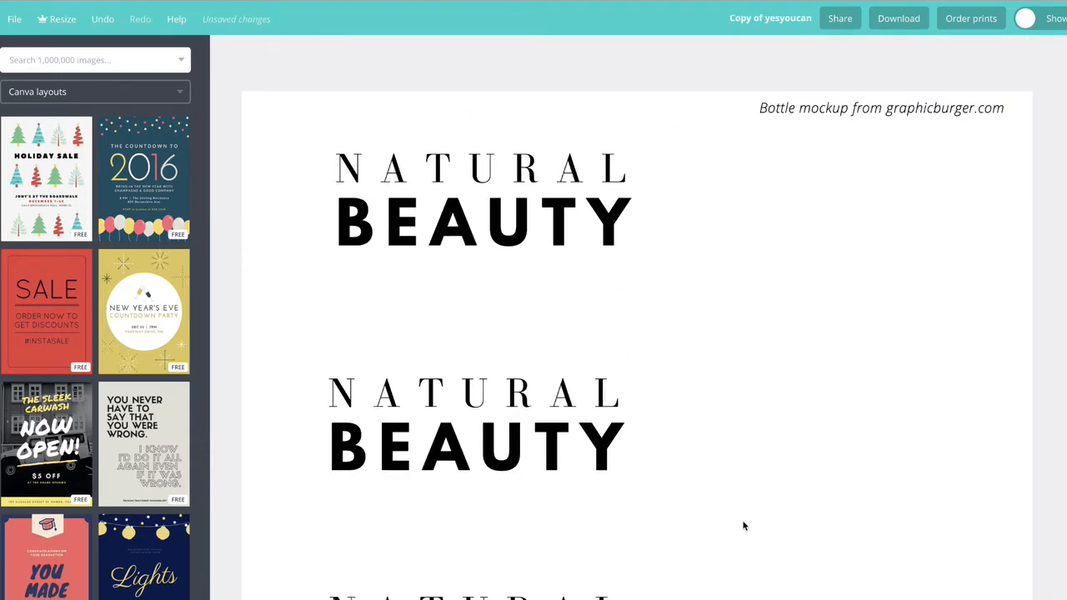
click(540, 235)
drag(762, 547, 466, 167)
drag(745, 593, 392, 175)
click(742, 233)
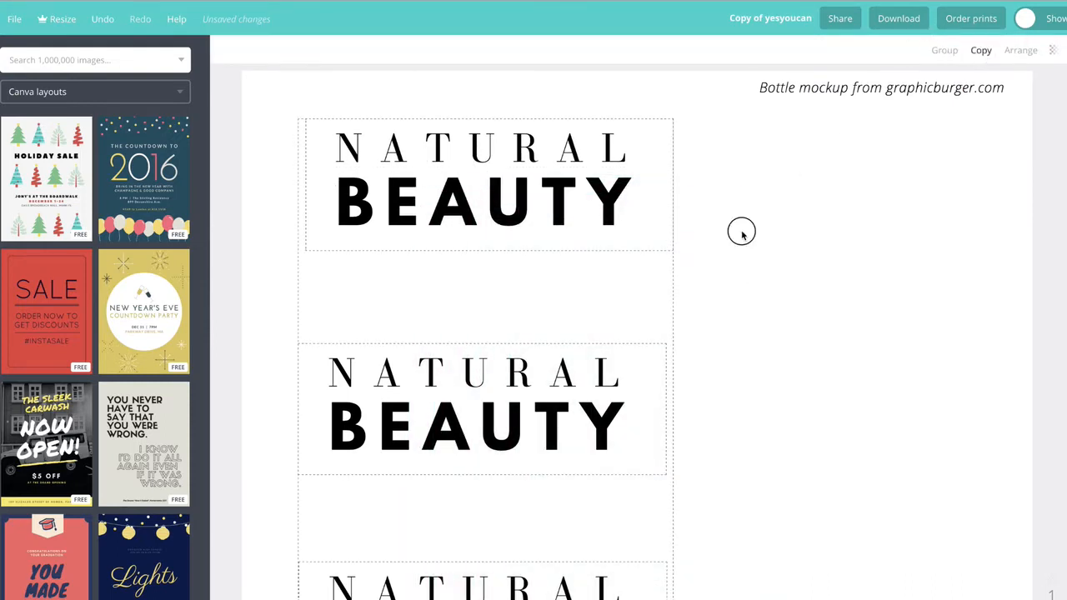
click(526, 190)
click(941, 54)
Step: Ungroup the second and third title copies
click(542, 424)
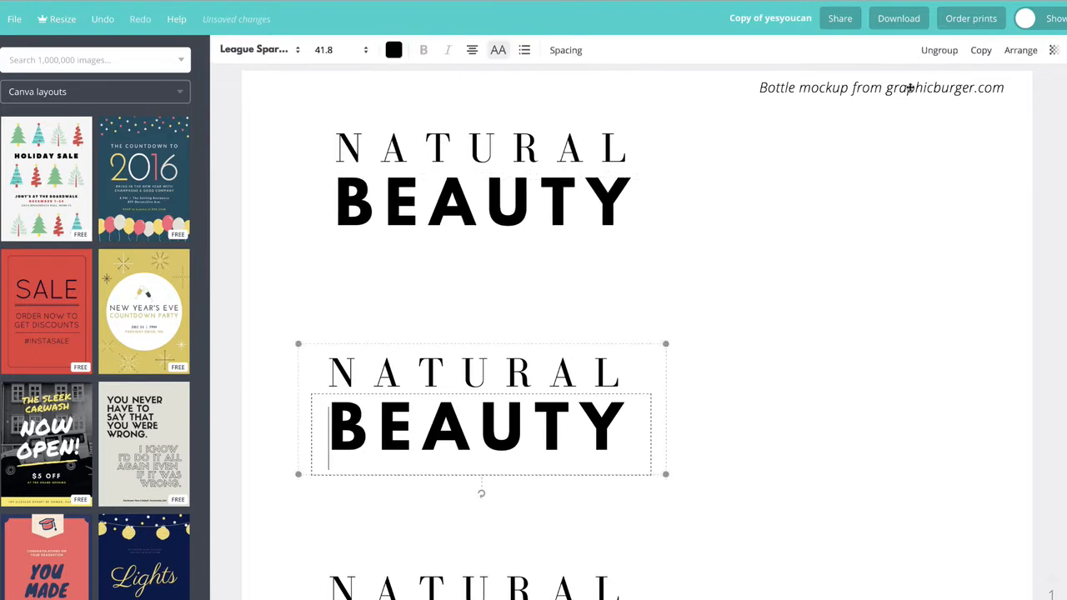
click(939, 55)
click(540, 595)
click(937, 51)
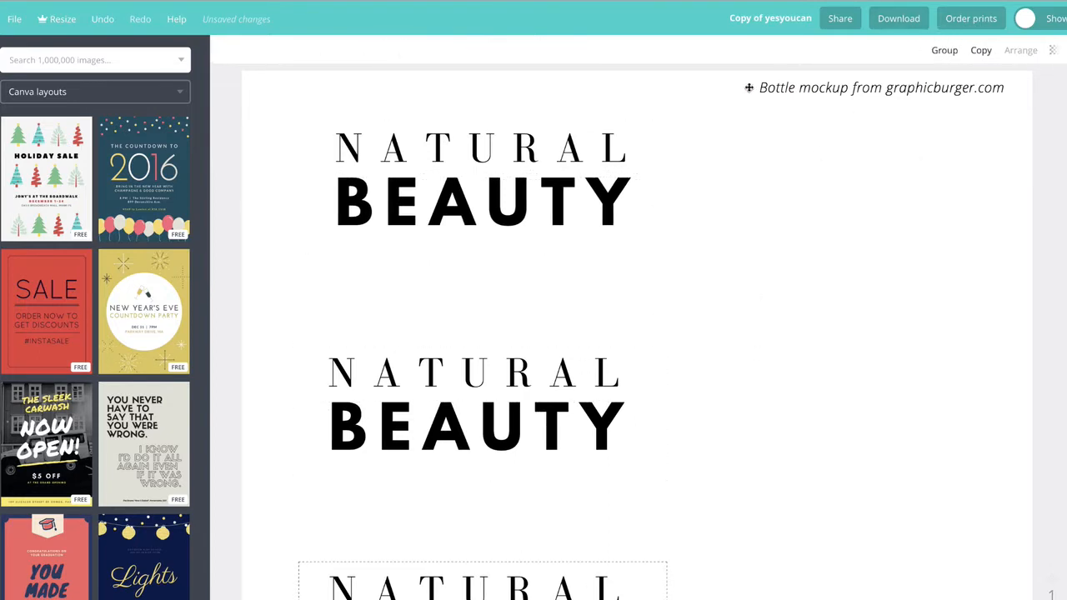
Step: Change the second title's BEAUTY line to the Alegreya Small Caps font
click(639, 164)
scroll(433, 345, down, 1)
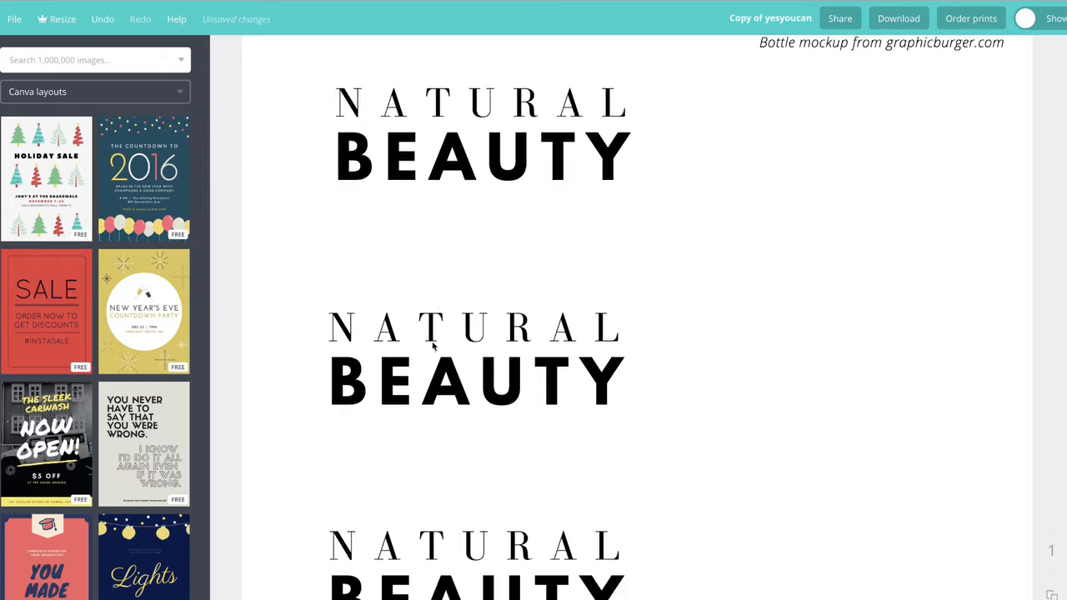
scroll(467, 386, down, 1)
double_click(476, 364)
click(294, 53)
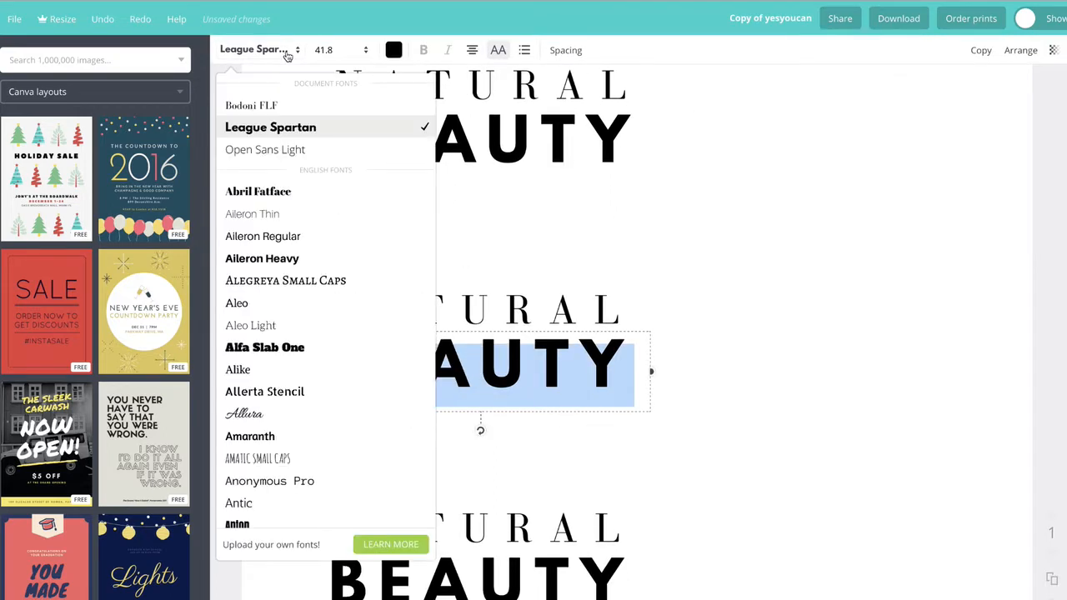
click(298, 281)
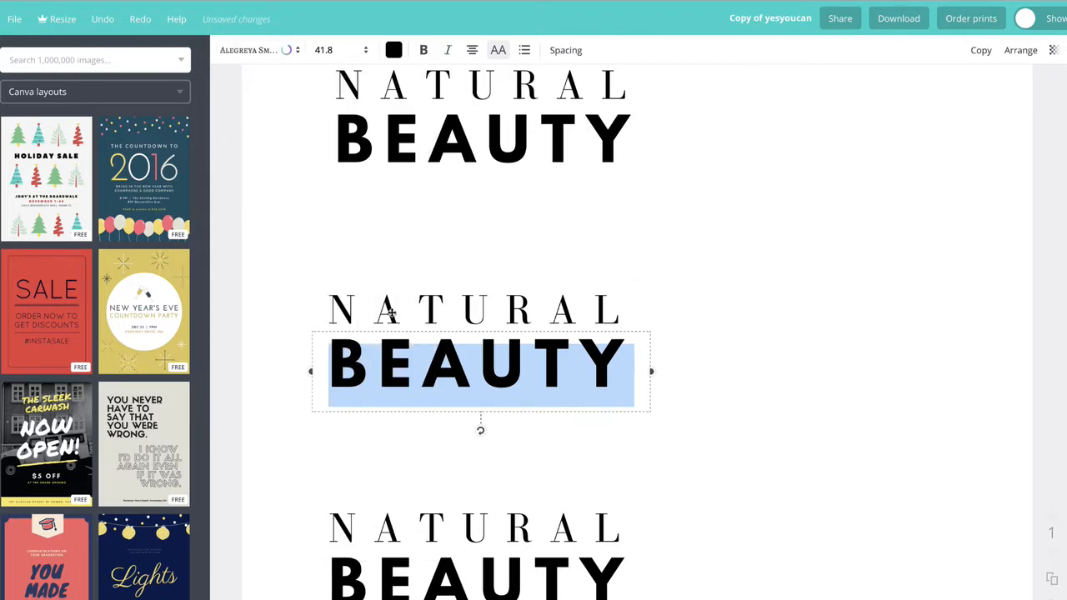
click(689, 364)
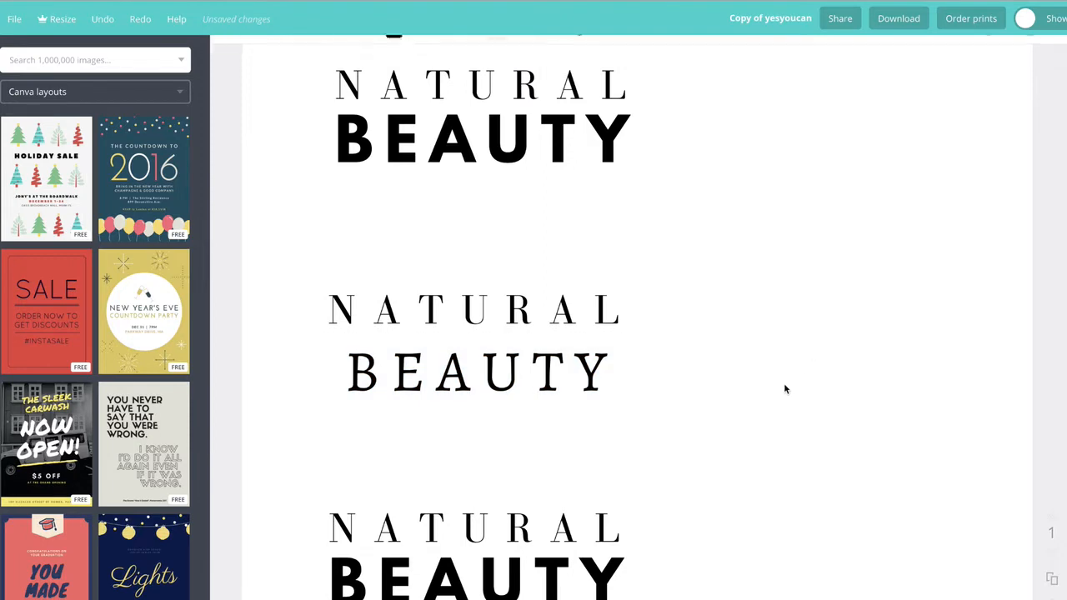
click(505, 372)
click(288, 50)
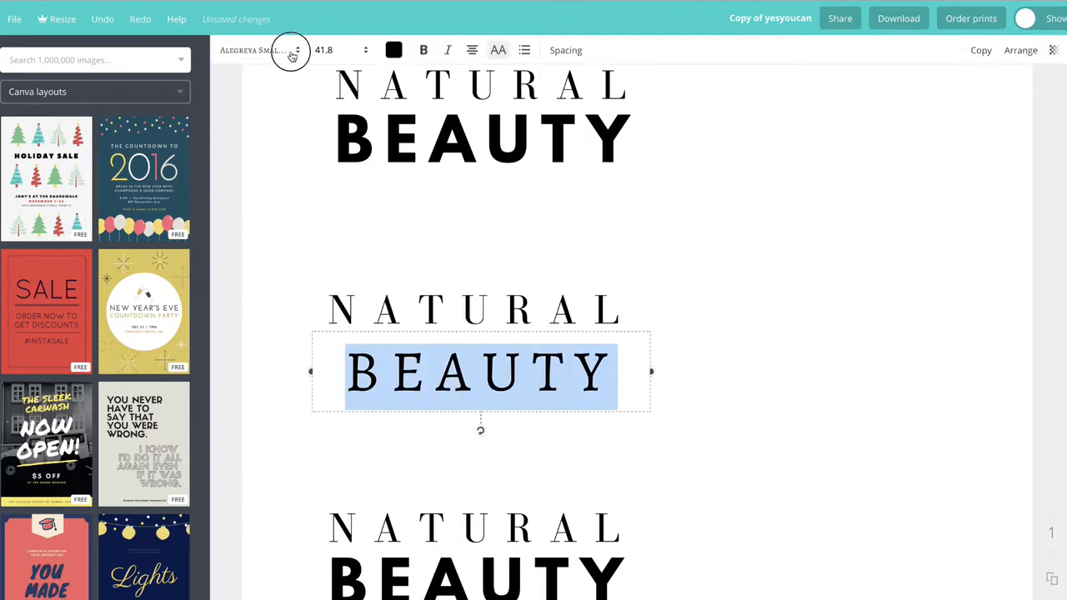
click(534, 375)
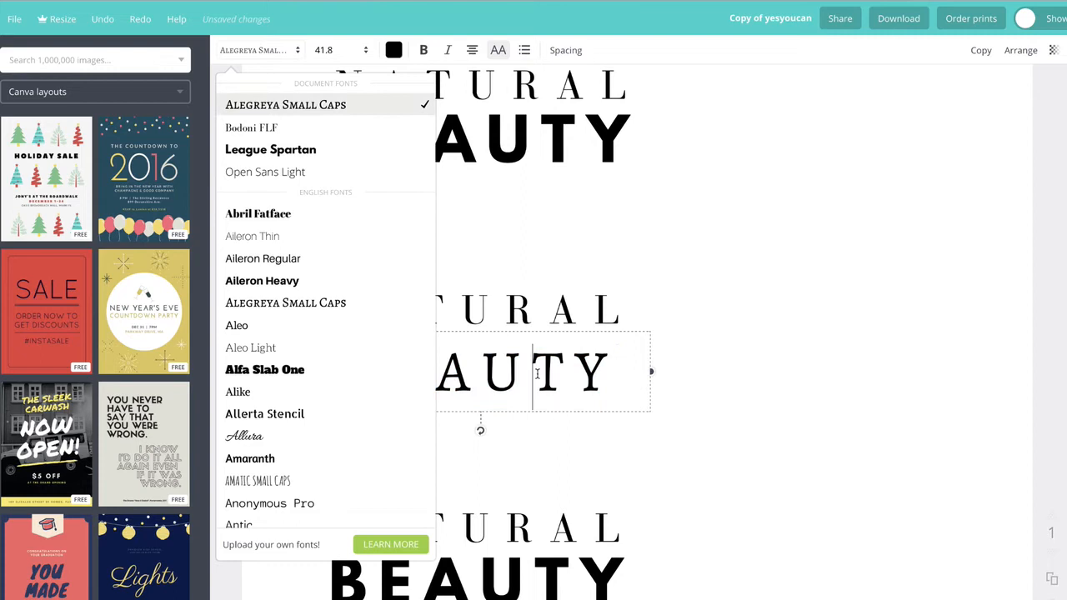
Step: Change the second title's NATURAL line to the Archivo Black font
click(511, 303)
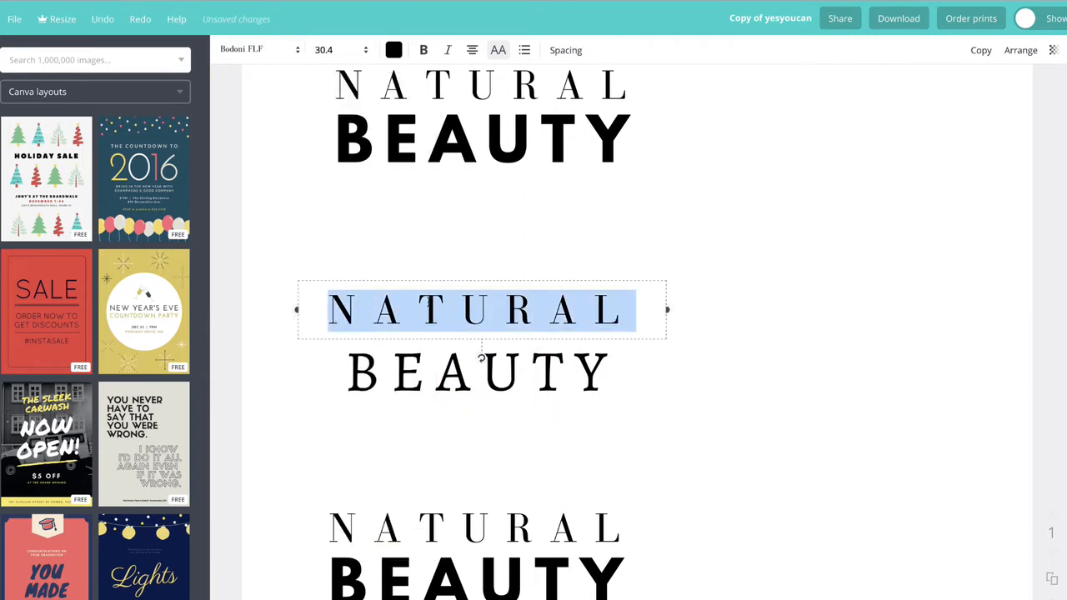
click(296, 55)
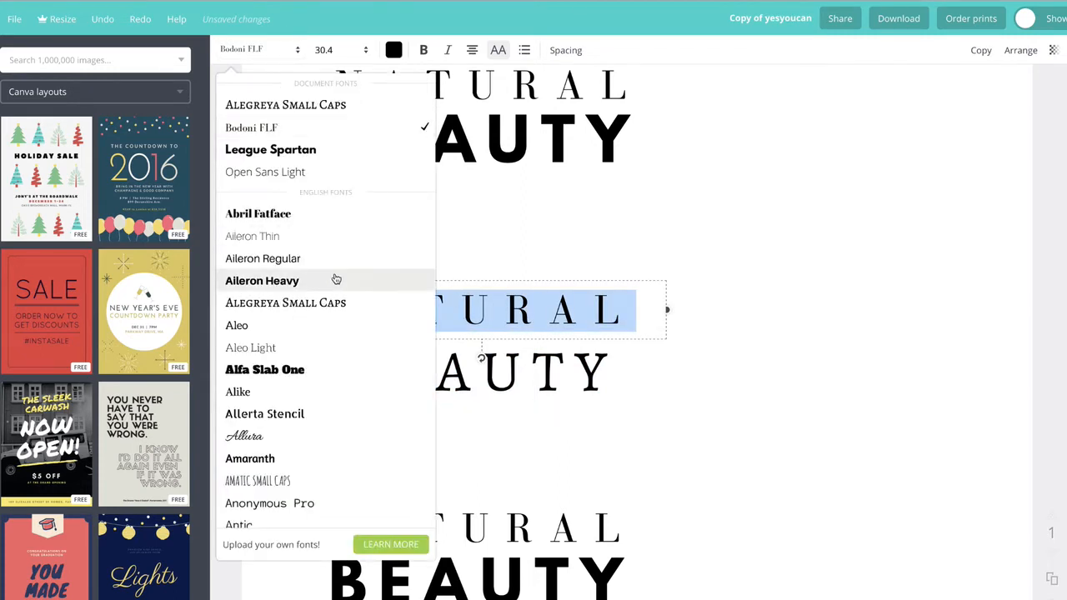
scroll(314, 374, down, 5)
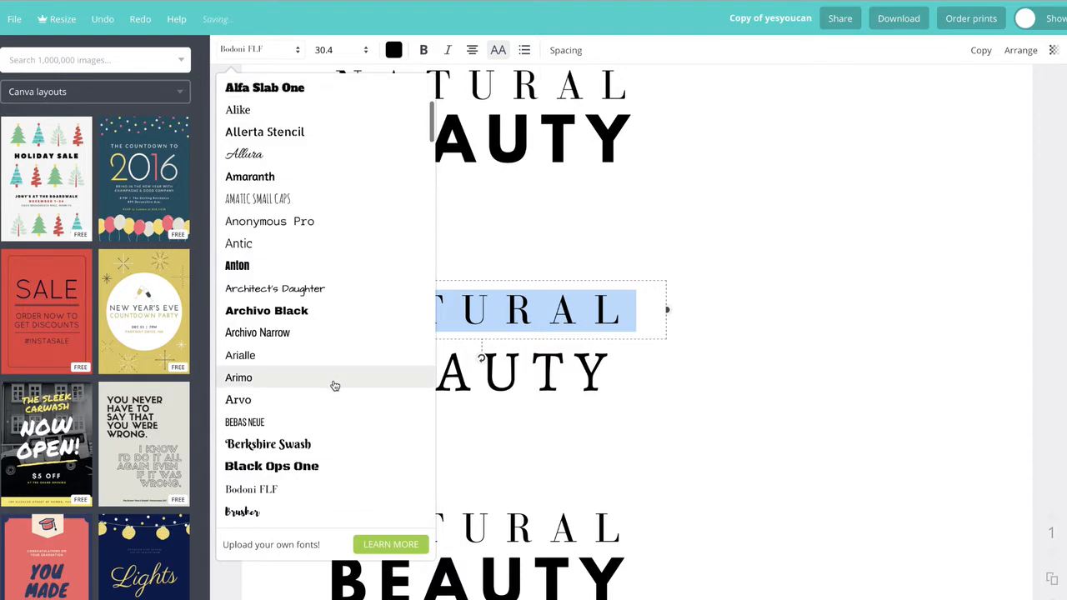
click(323, 314)
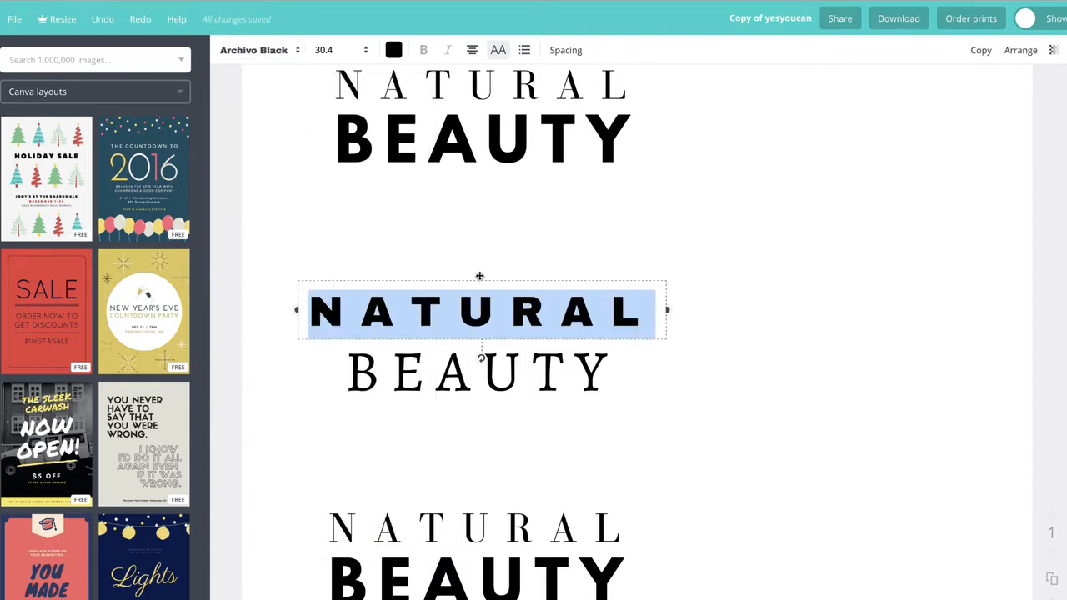
Step: Change the second title's BEAUTY line to the Aleo Light font
click(552, 246)
click(481, 313)
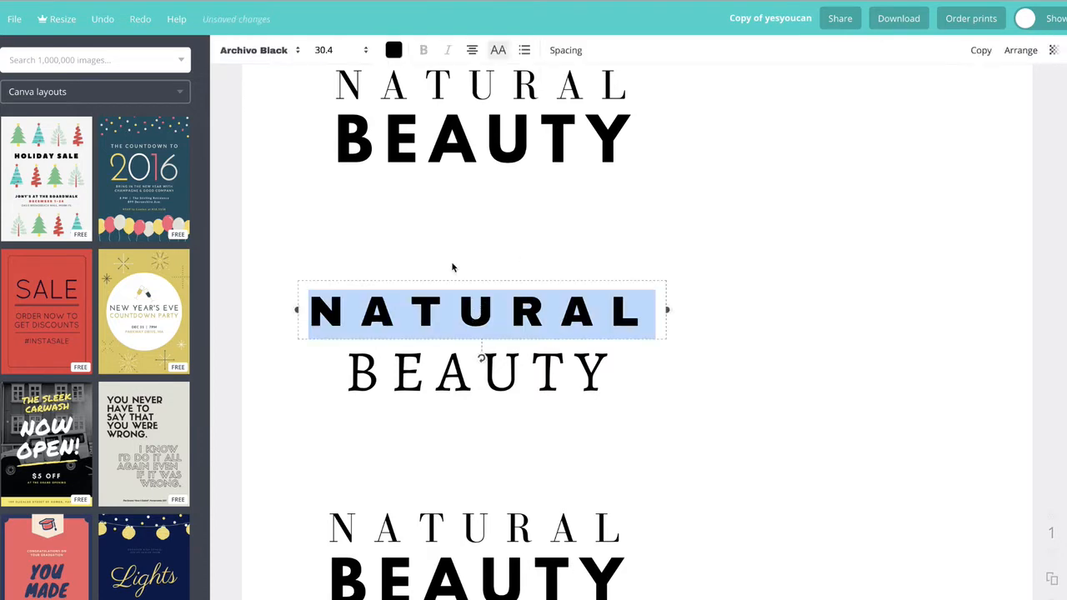
click(442, 372)
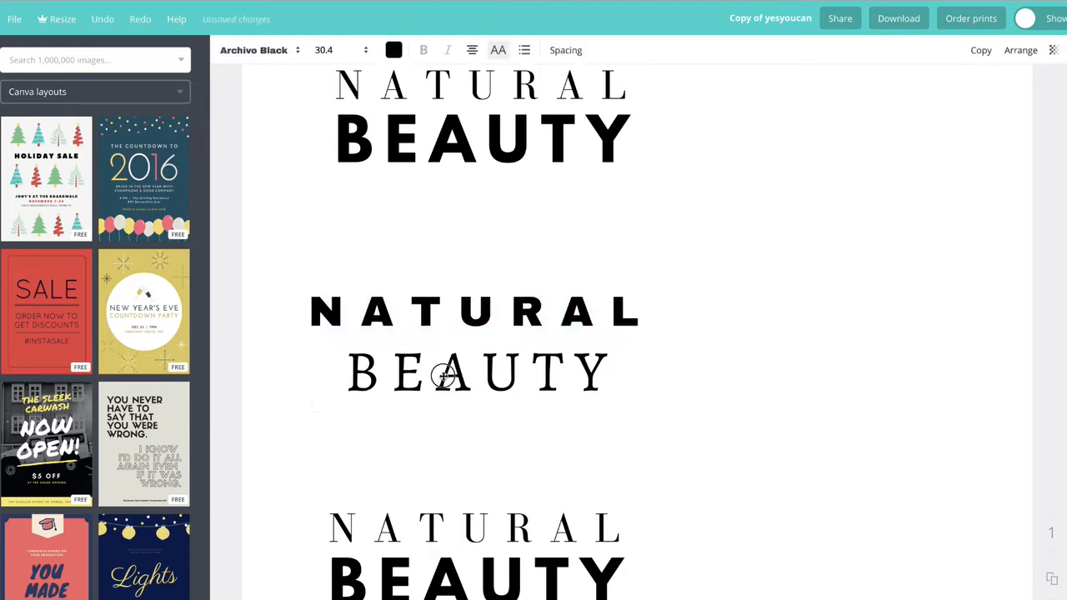
click(284, 50)
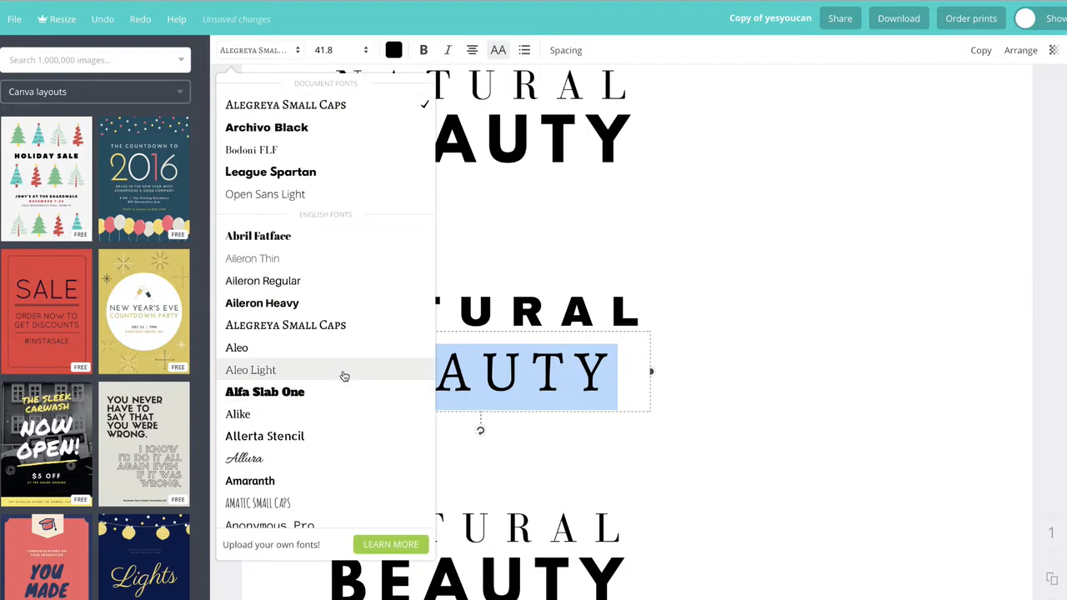
click(345, 372)
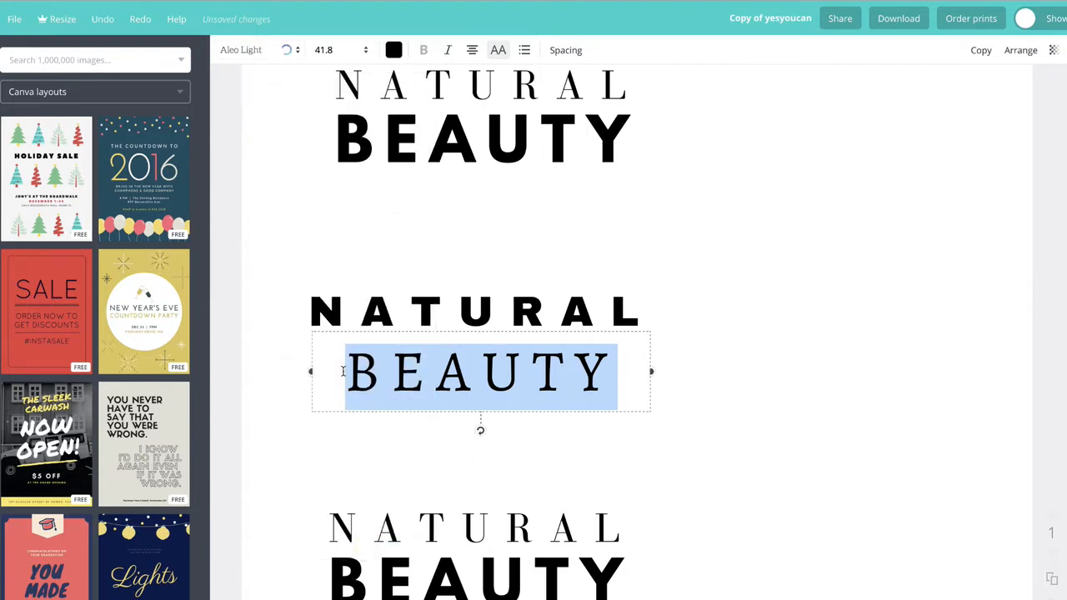
Step: Nudge the BEAUTY line left to align it under NATURAL
click(284, 260)
drag(486, 372, 471, 368)
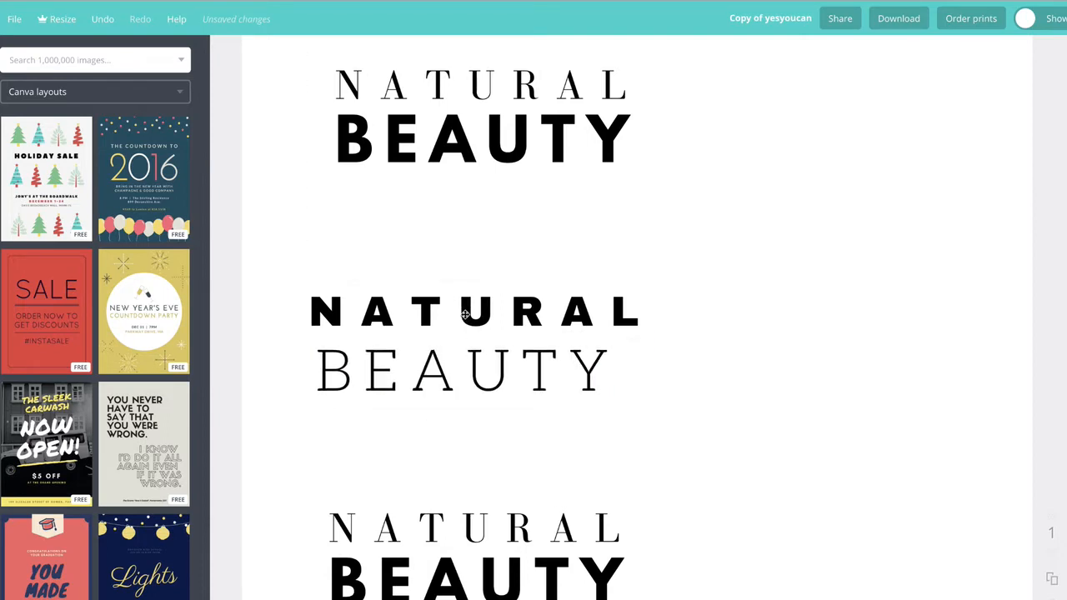
drag(472, 379, 467, 364)
Step: Set BEAUTY's letter spacing to 330 and widen its text box so the word fits on one line
click(580, 60)
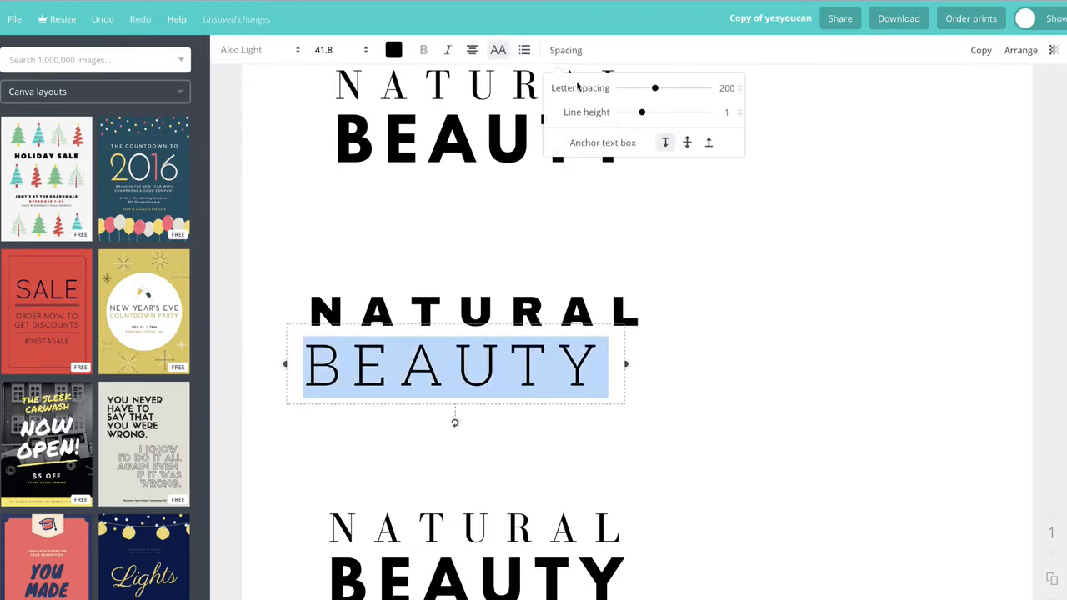
drag(655, 87, 667, 88)
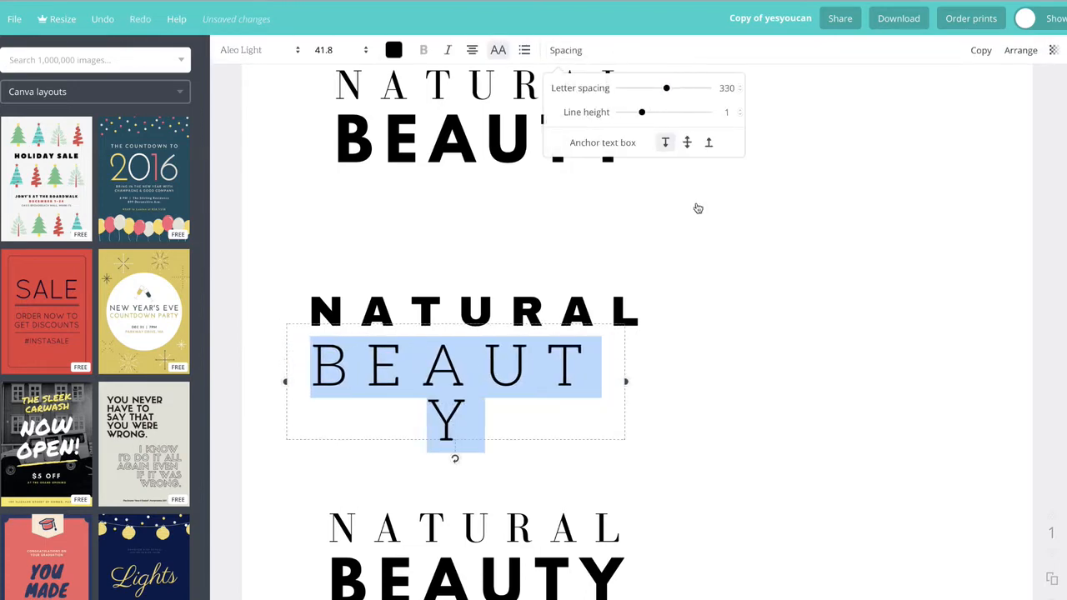
drag(629, 381, 673, 367)
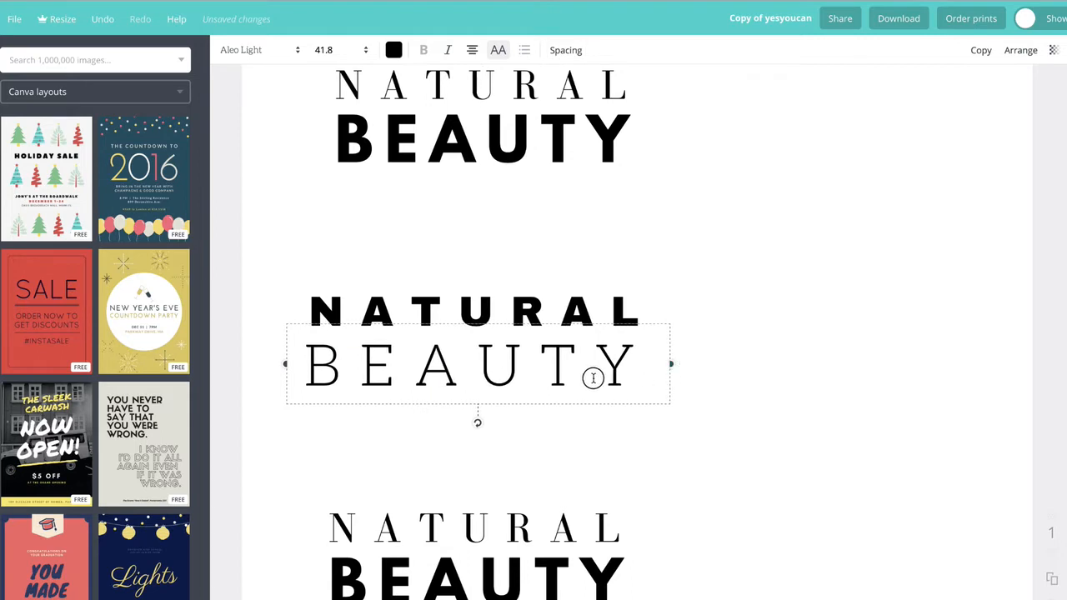
click(713, 329)
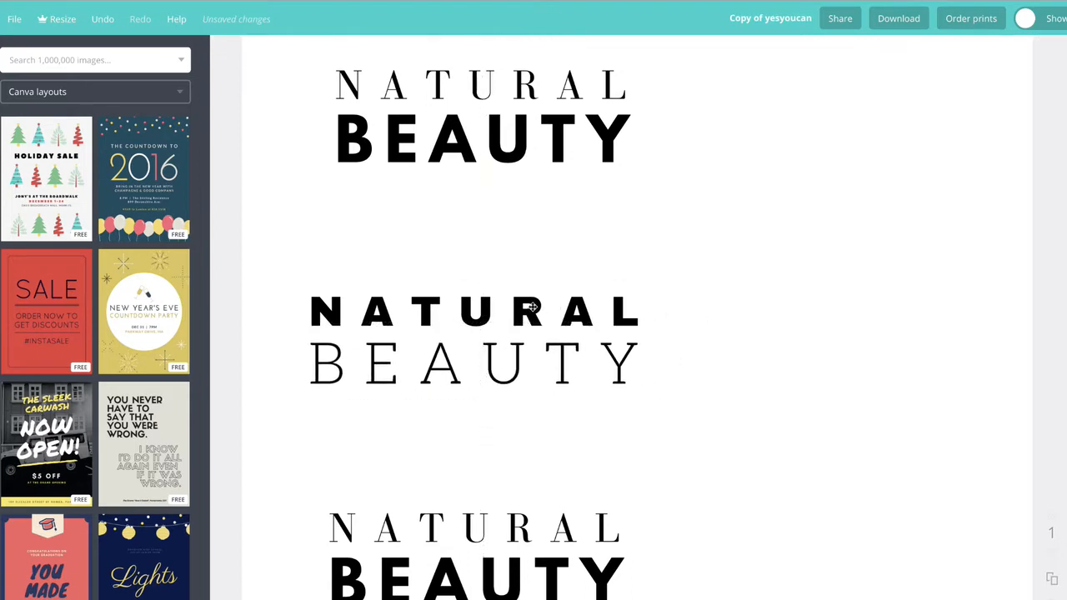
Step: Change the second title's NATURAL line to the League Spartan font
click(587, 312)
click(267, 50)
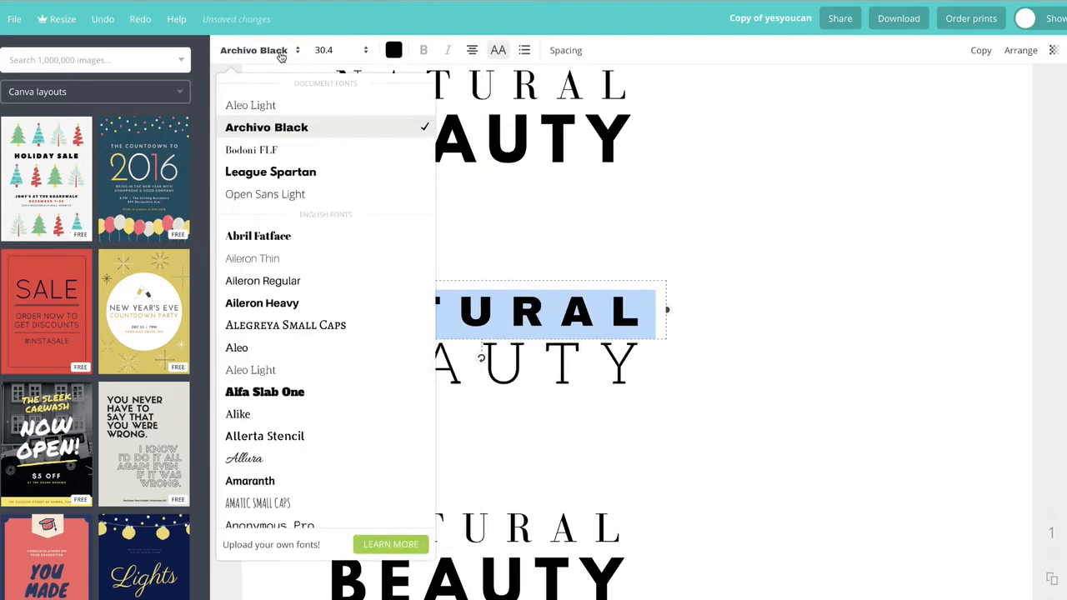
click(302, 172)
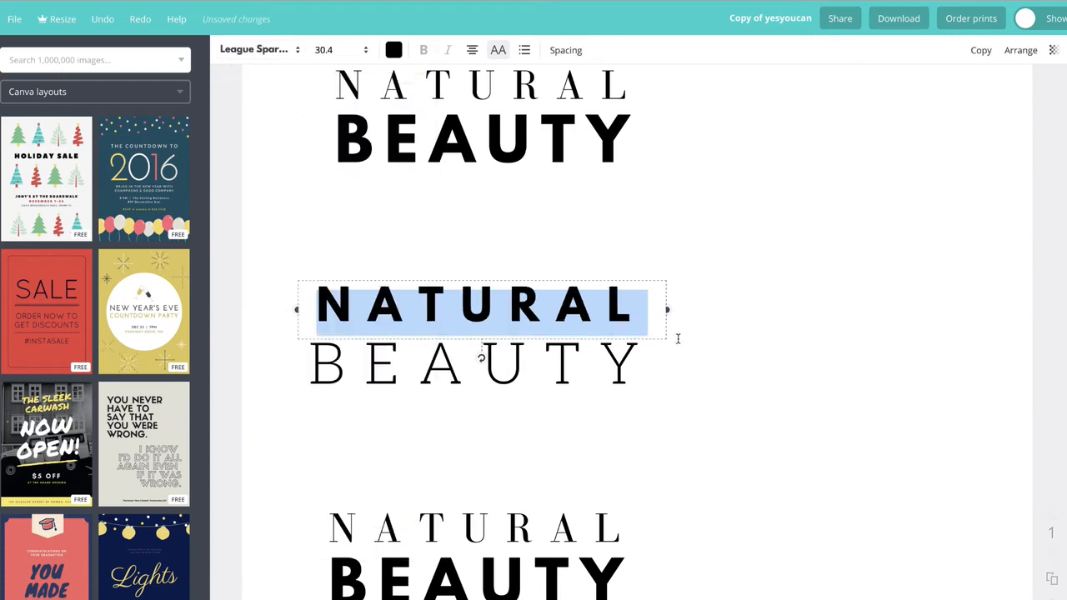
click(730, 338)
Step: Change the second title's NATURAL line to the Cooper Hewitt Heavy font
double_click(534, 307)
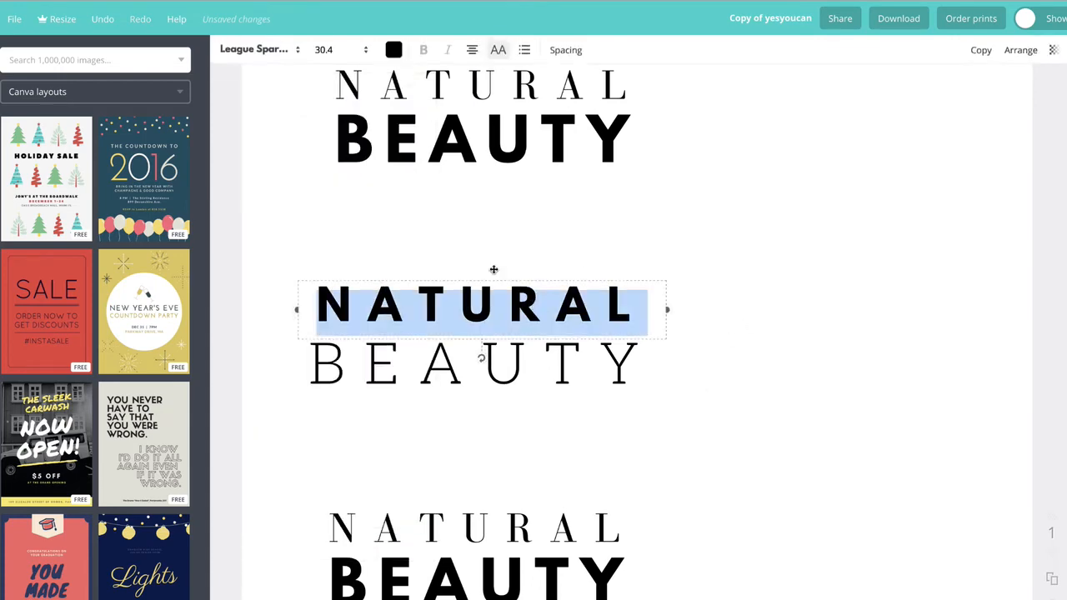
click(286, 47)
scroll(312, 371, down, 5)
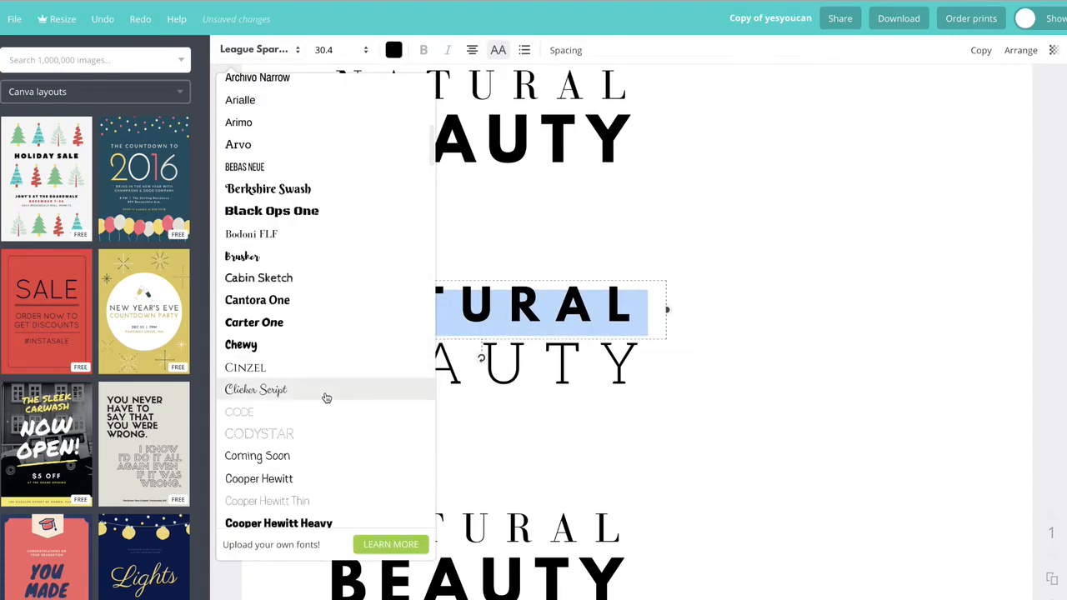
scroll(327, 397, down, 4)
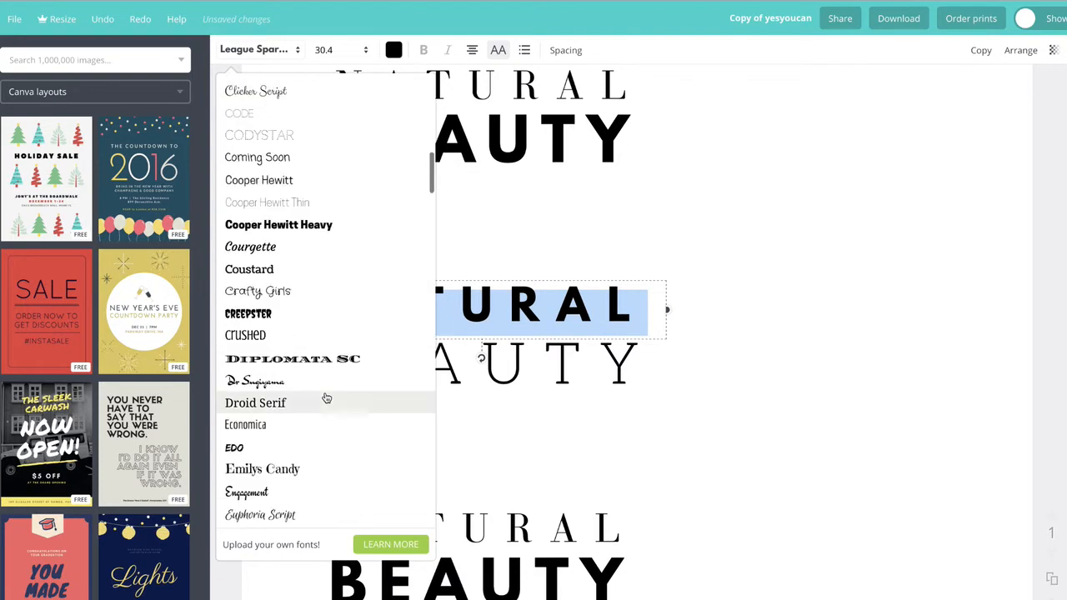
click(326, 225)
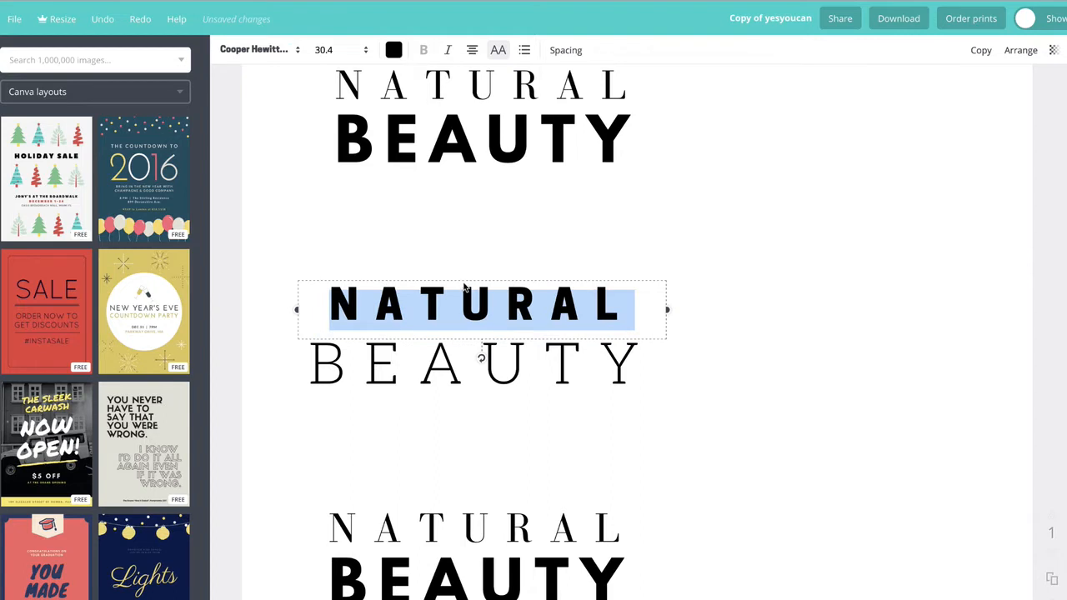
click(290, 207)
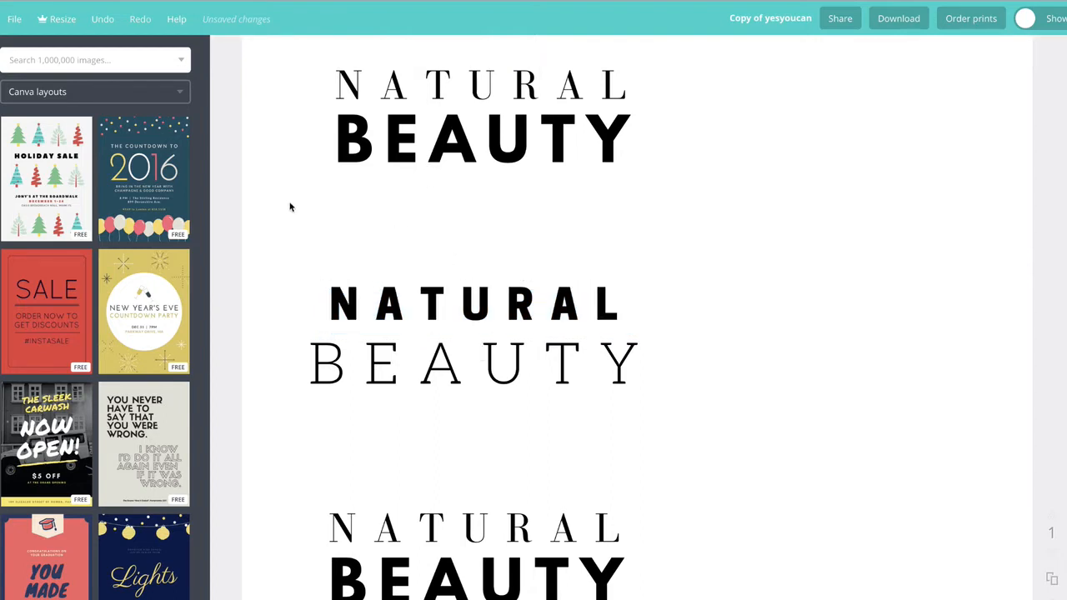
Step: Change the second title's NATURAL line to the Hammersmith One font
click(447, 292)
click(282, 48)
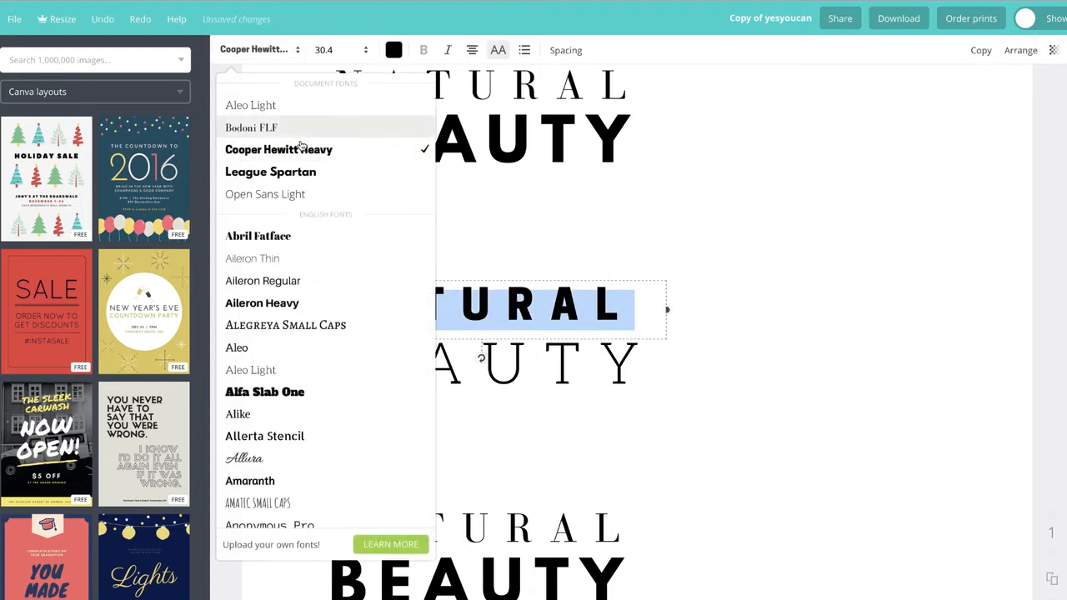
scroll(352, 364, down, 5)
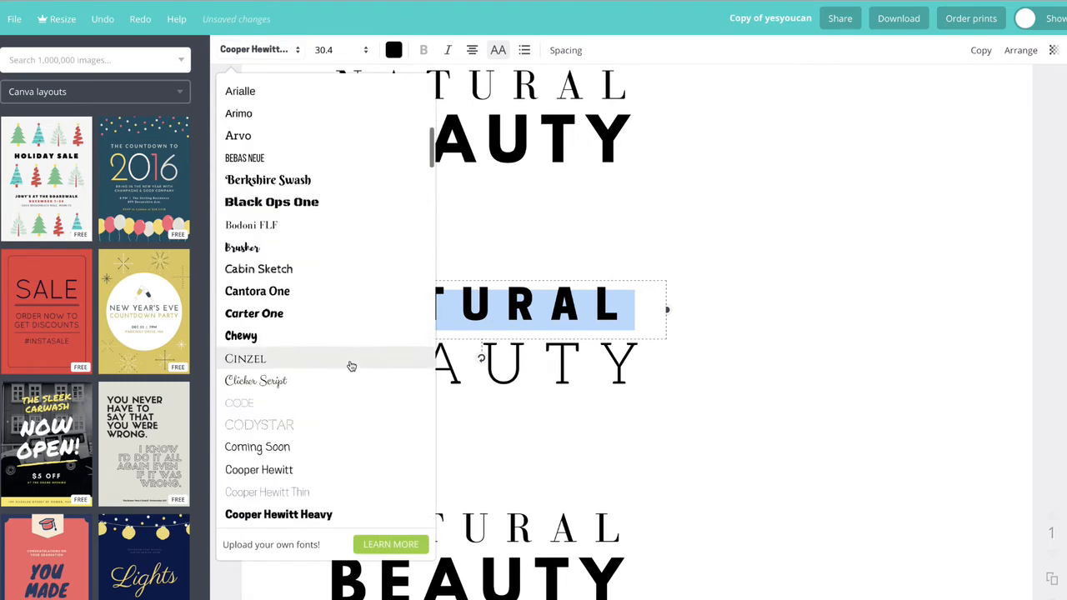
scroll(343, 384, down, 5)
scroll(343, 389, down, 5)
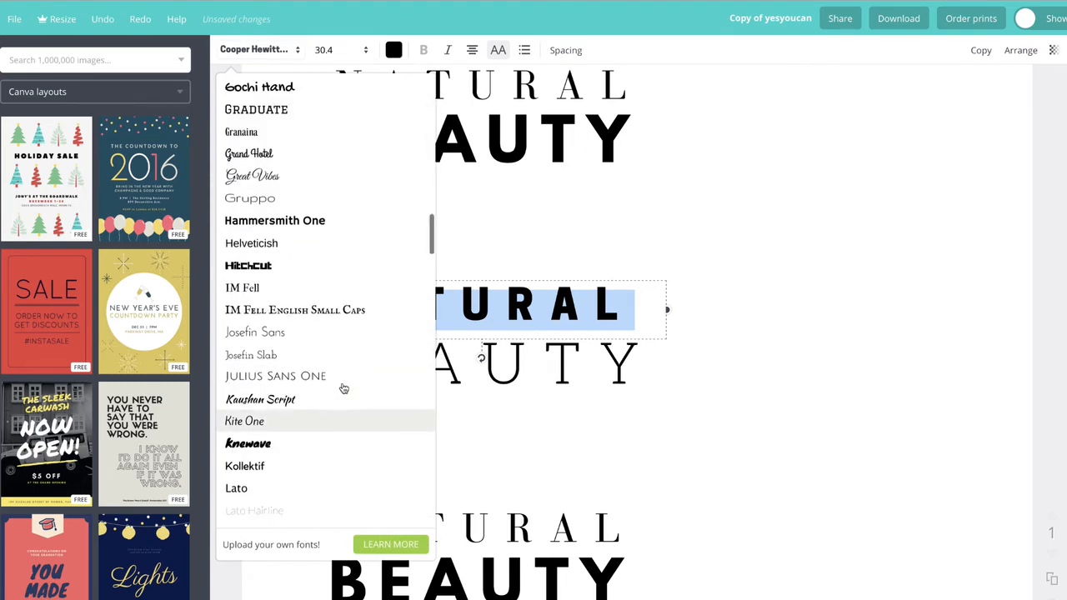
click(341, 223)
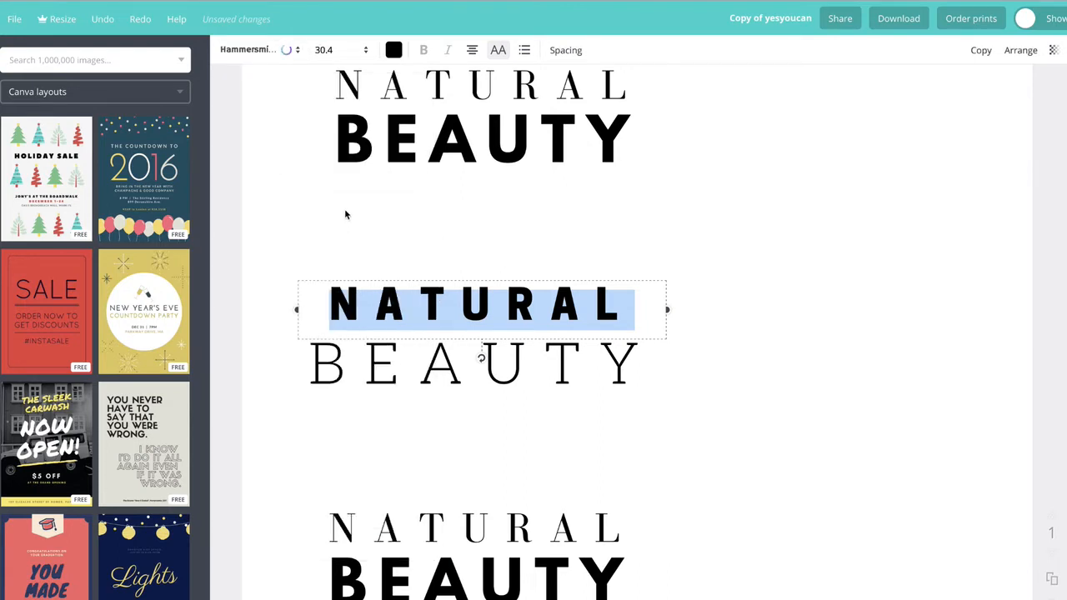
click(281, 208)
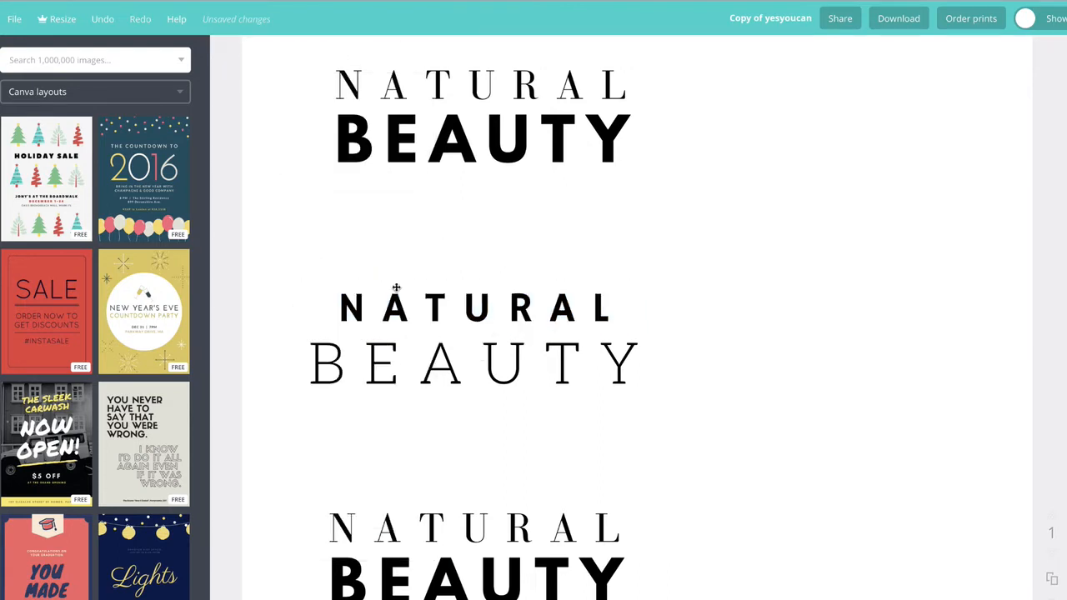
Step: Nudge the second title's NATURAL line and change it to the Archivo Black font
drag(443, 307, 442, 309)
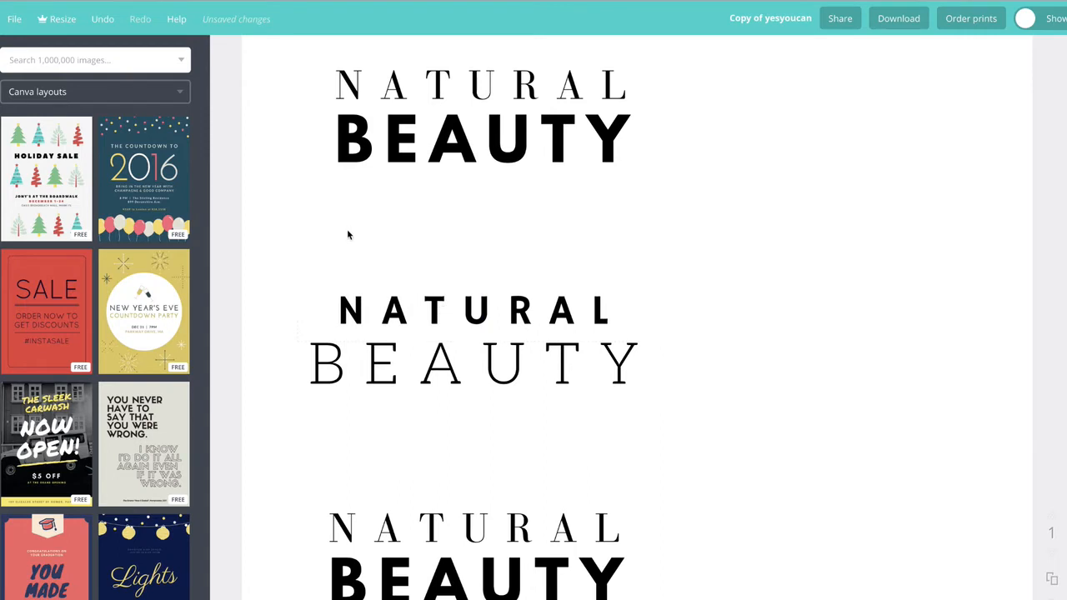
click(483, 356)
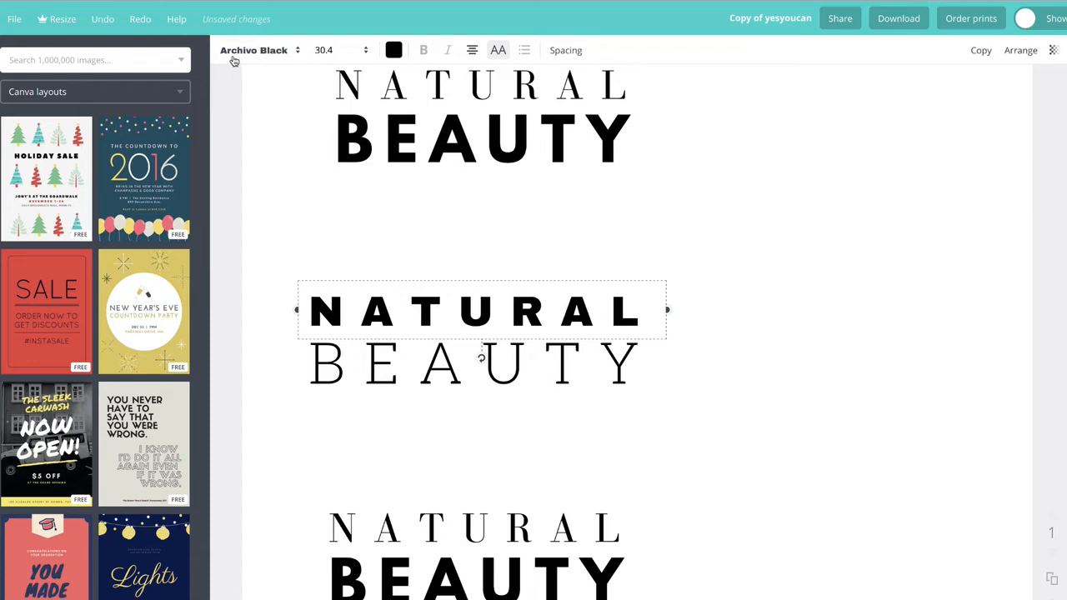
click(446, 263)
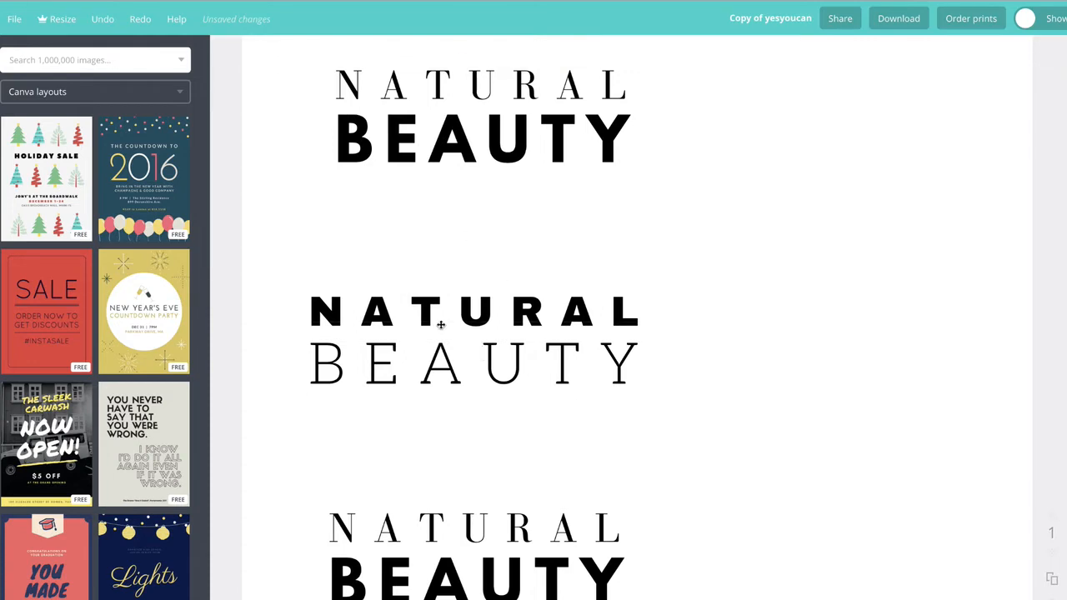
Step: Turn off uppercase on the third title's NATURAL line and reduce its letter spacing
scroll(527, 519, down, 1)
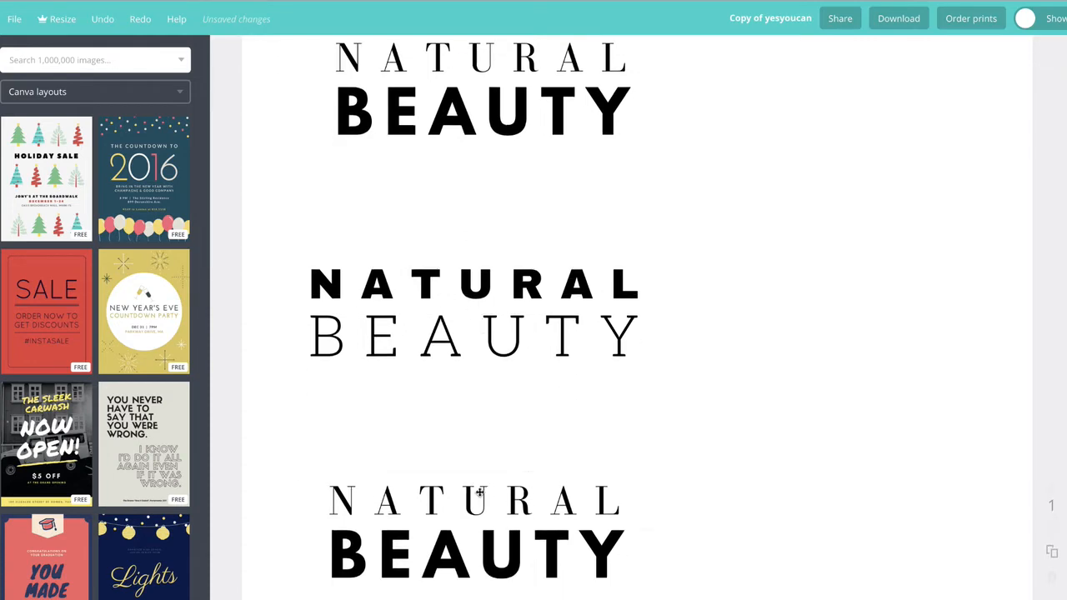
double_click(481, 493)
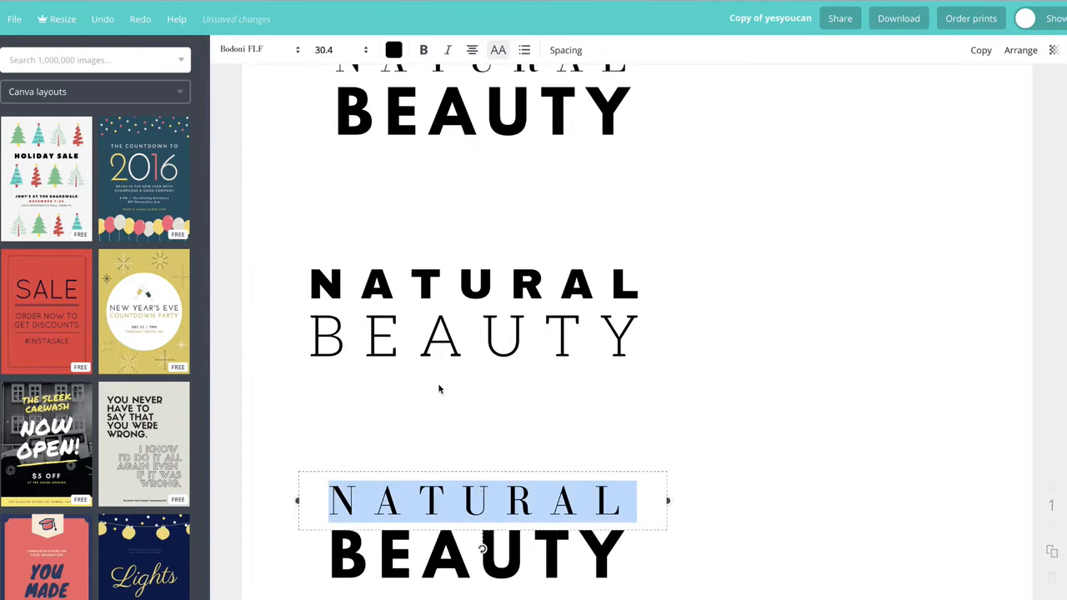
click(499, 53)
click(567, 51)
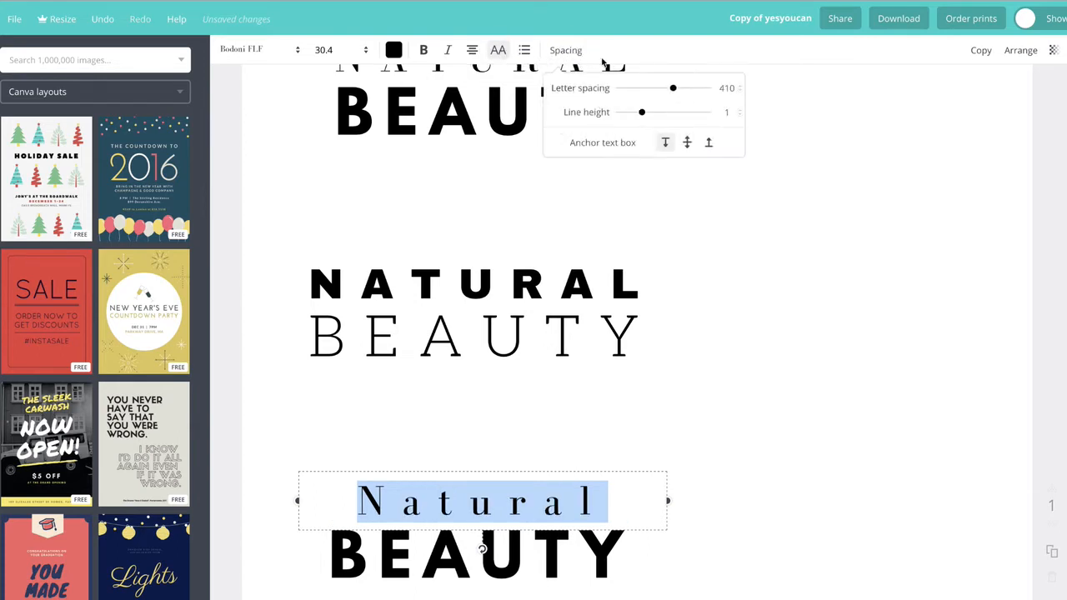
drag(674, 90, 639, 93)
click(464, 400)
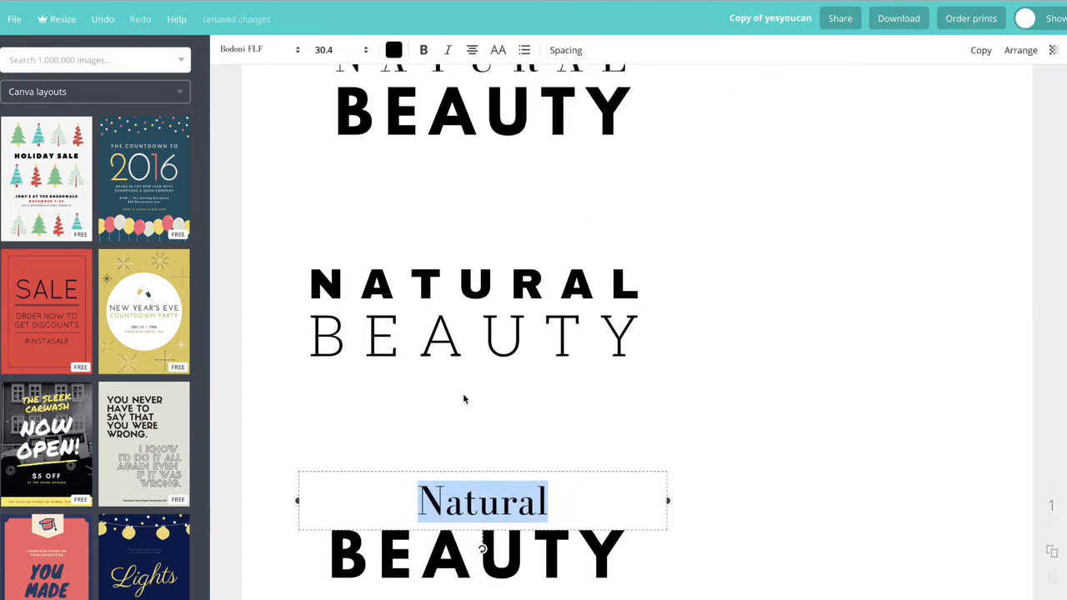
Step: Italicize the third title's Natural line
click(475, 500)
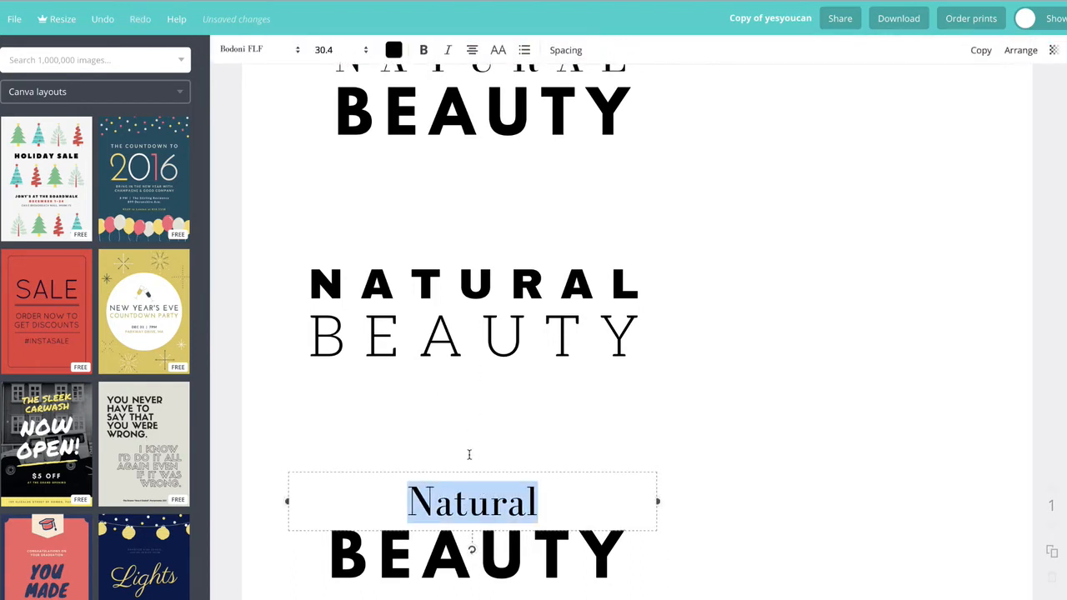
click(447, 50)
click(817, 532)
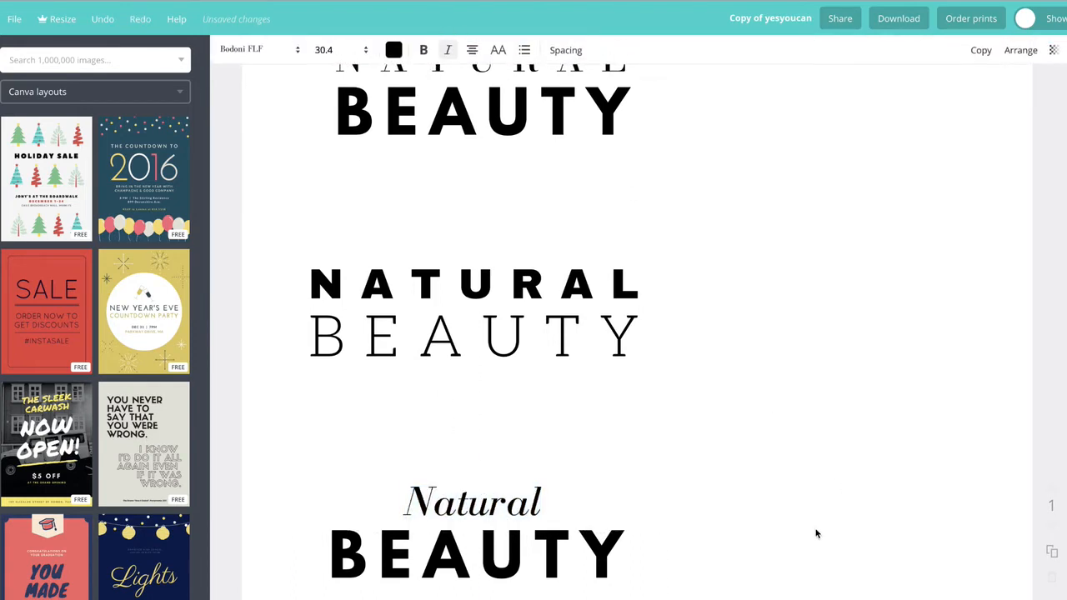
Step: Duplicate the third title and move the copy to the right of the design
drag(330, 476, 640, 596)
click(981, 52)
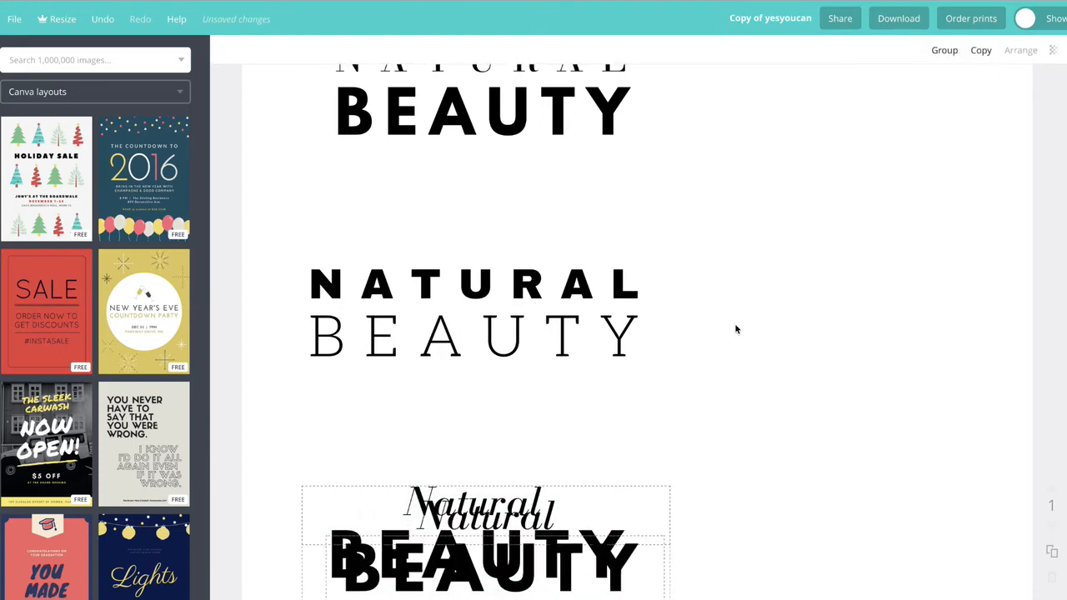
drag(495, 557, 851, 459)
click(852, 346)
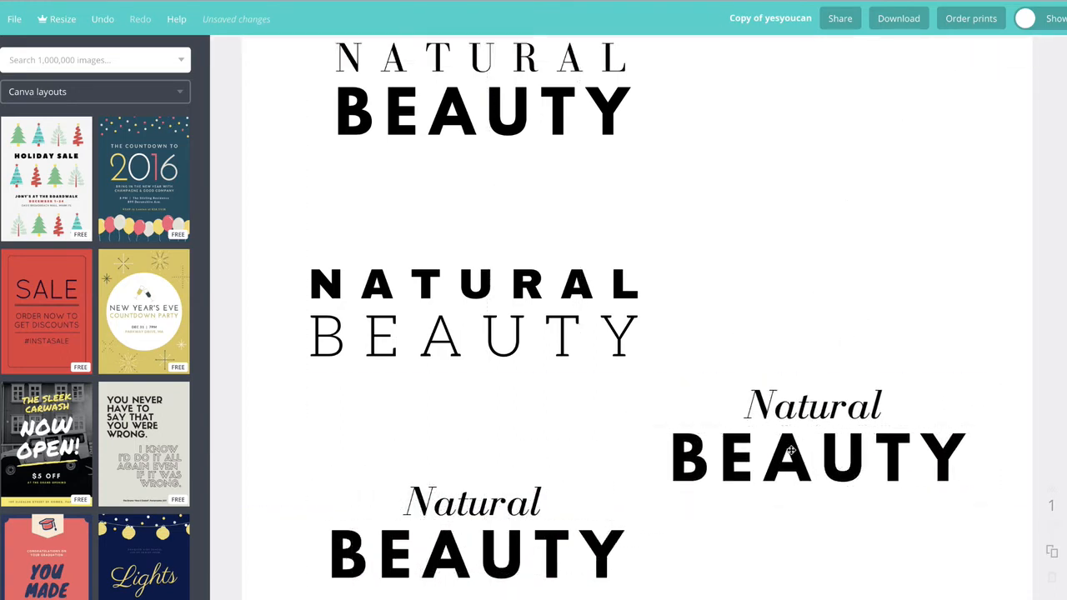
Step: Change the copied title's Natural line to the Allura font
double_click(788, 450)
click(782, 405)
click(782, 406)
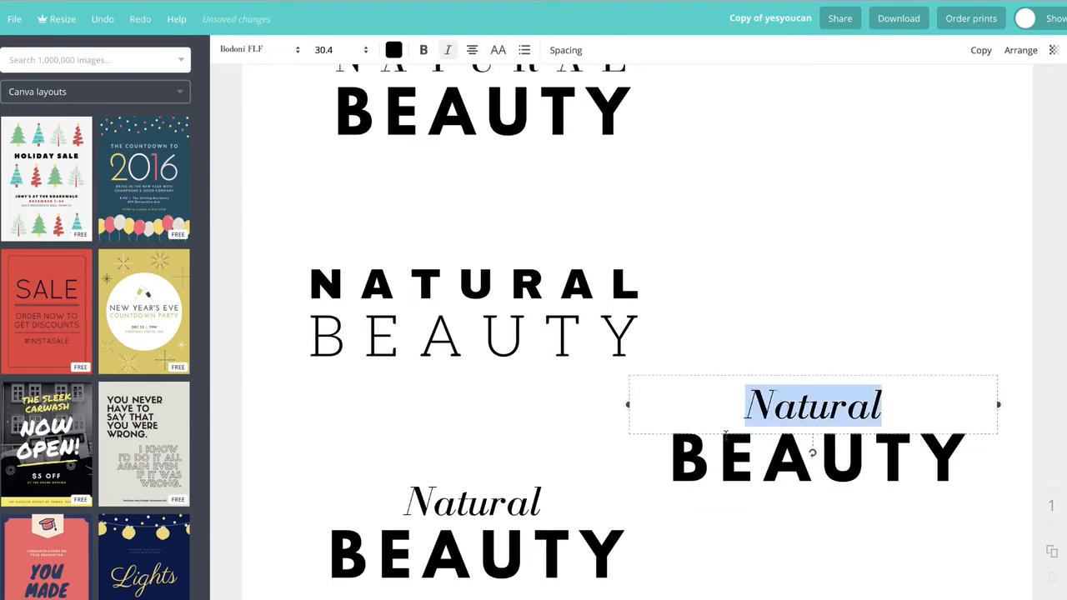
double_click(736, 450)
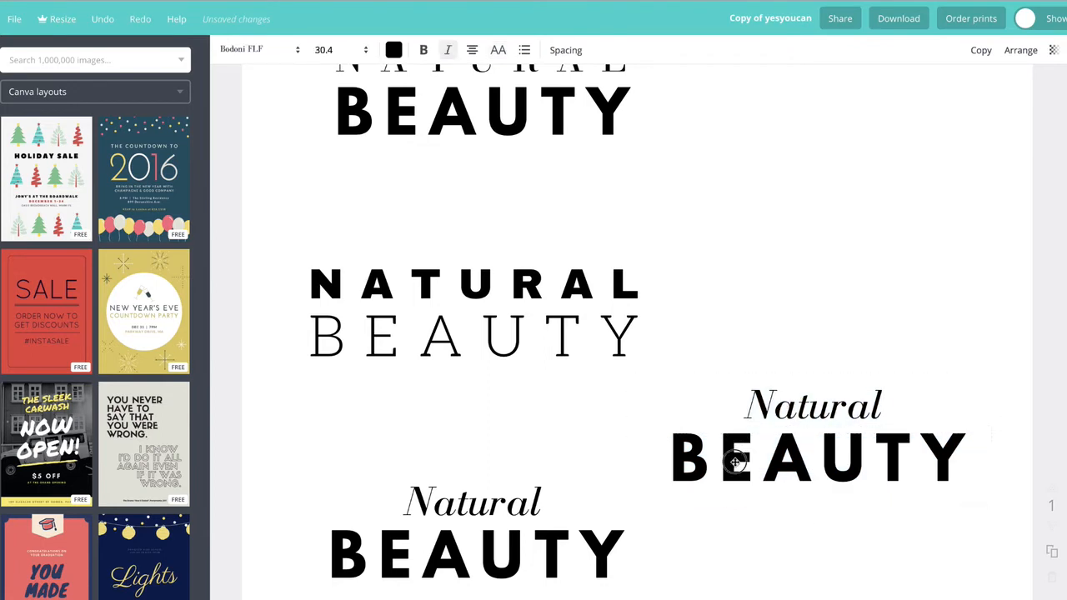
click(805, 415)
double_click(808, 403)
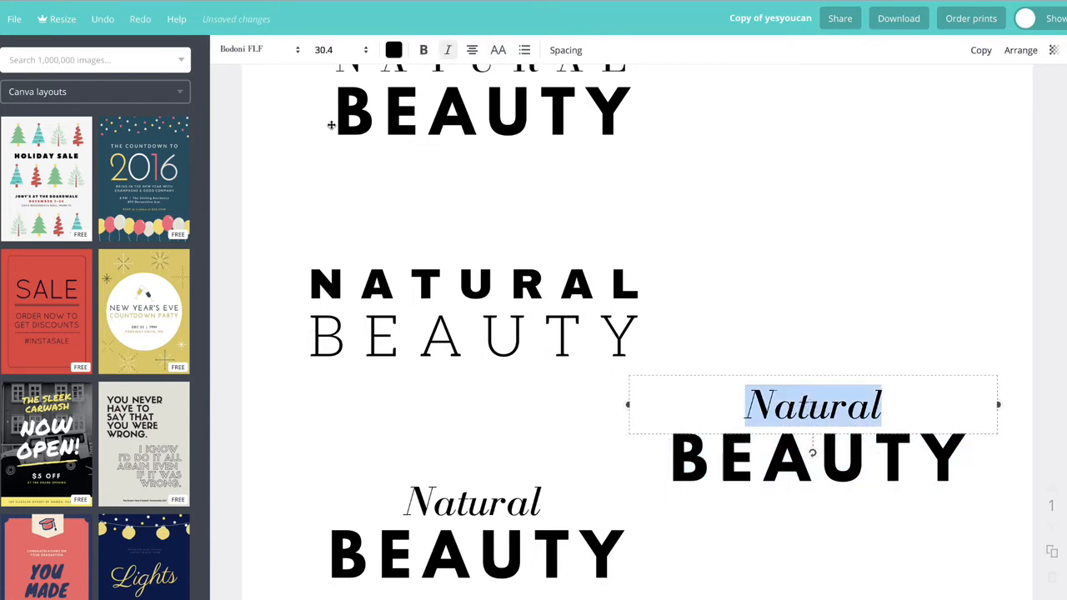
click(280, 50)
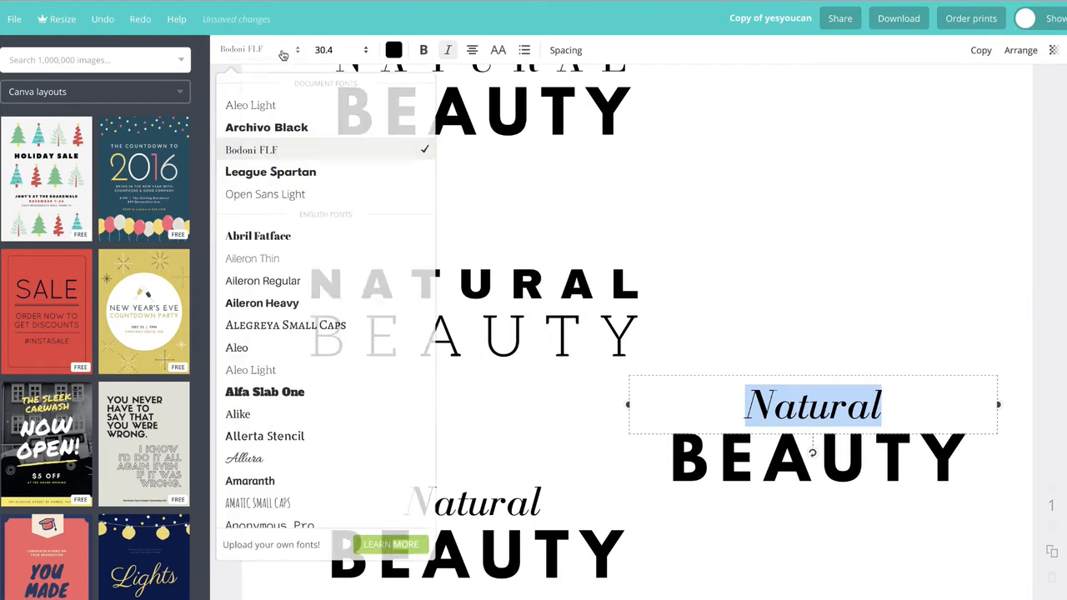
click(319, 458)
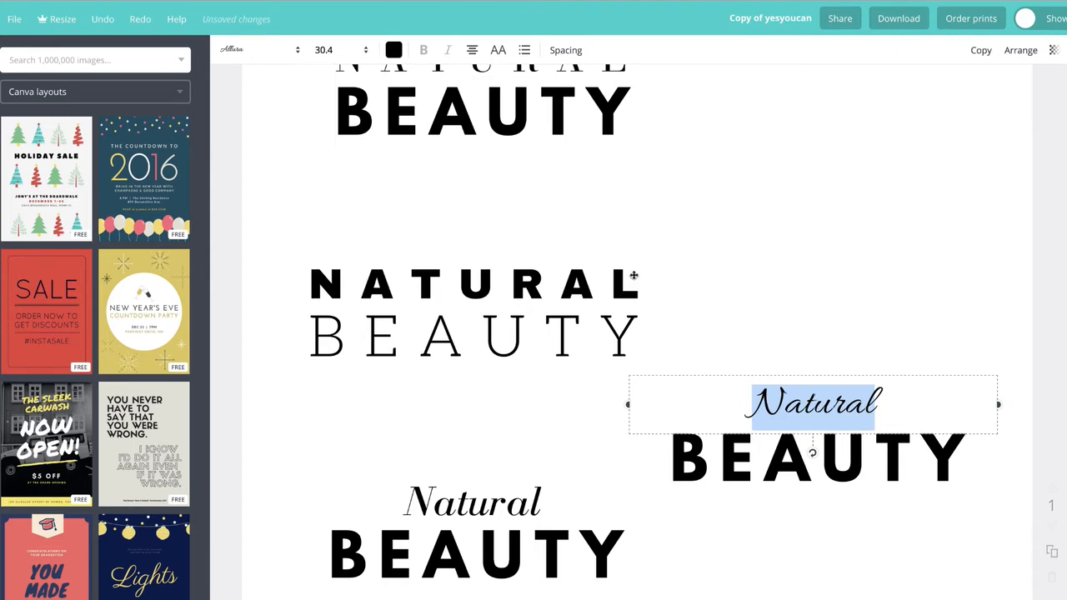
Step: Change the copied title's Natural line to the Clicker Script font
click(286, 48)
scroll(297, 481, down, 8)
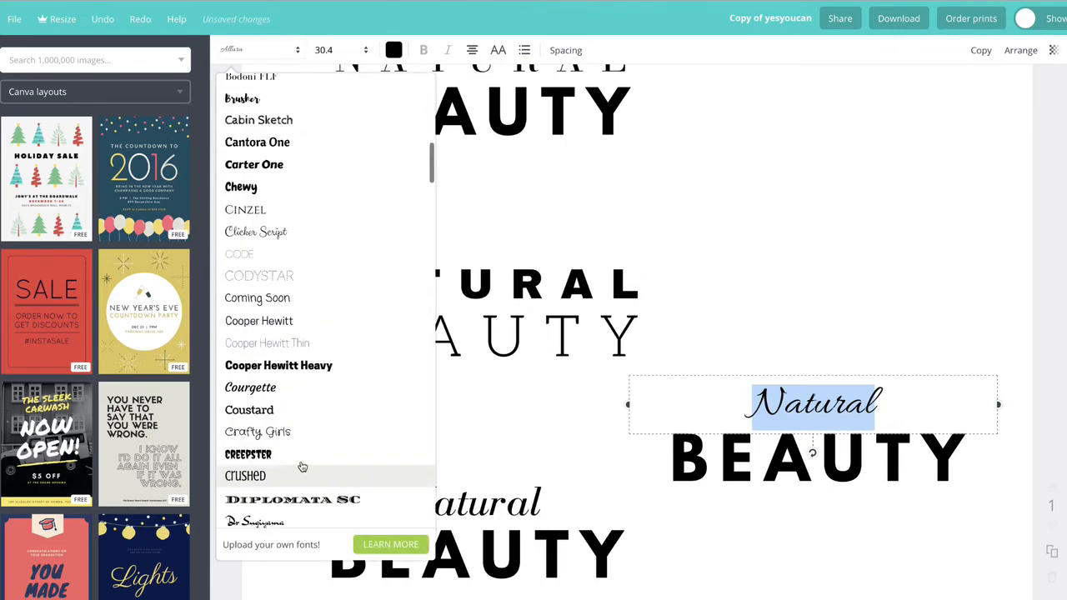
scroll(303, 466, down, 6)
scroll(302, 465, up, 5)
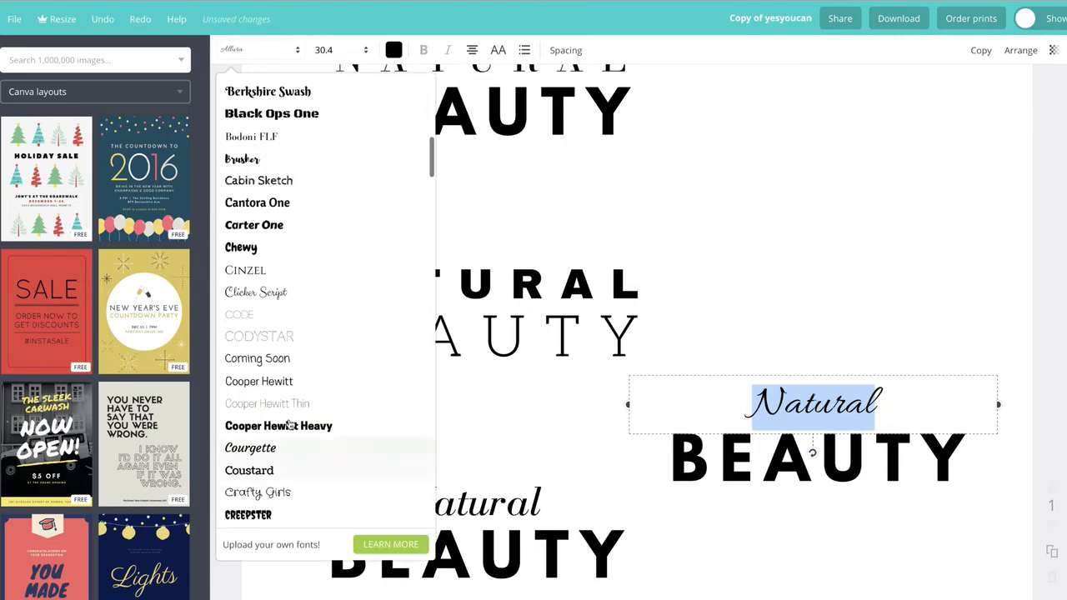
click(279, 294)
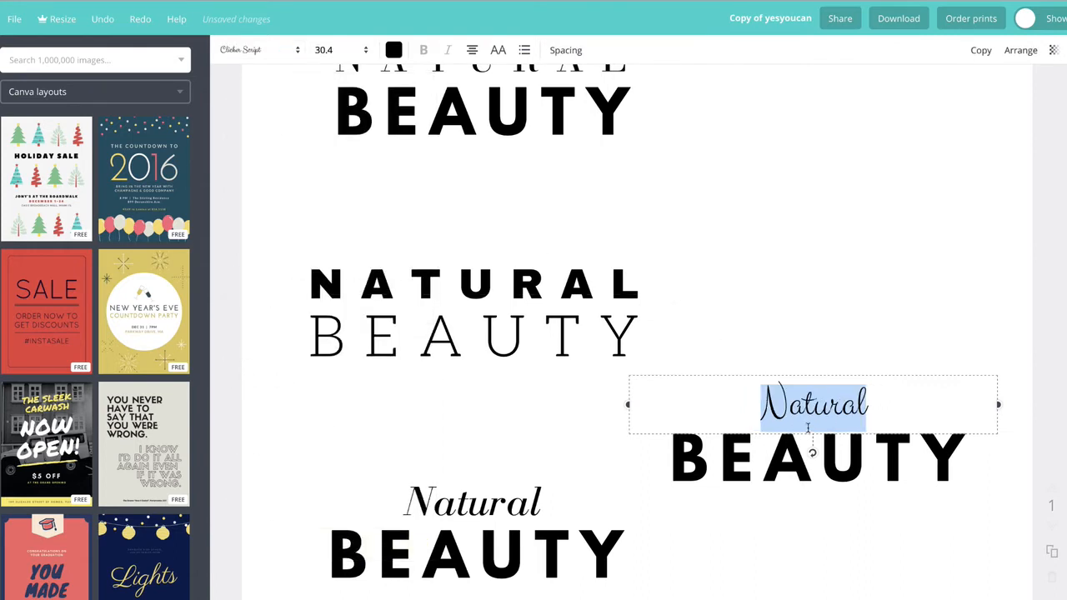
click(775, 307)
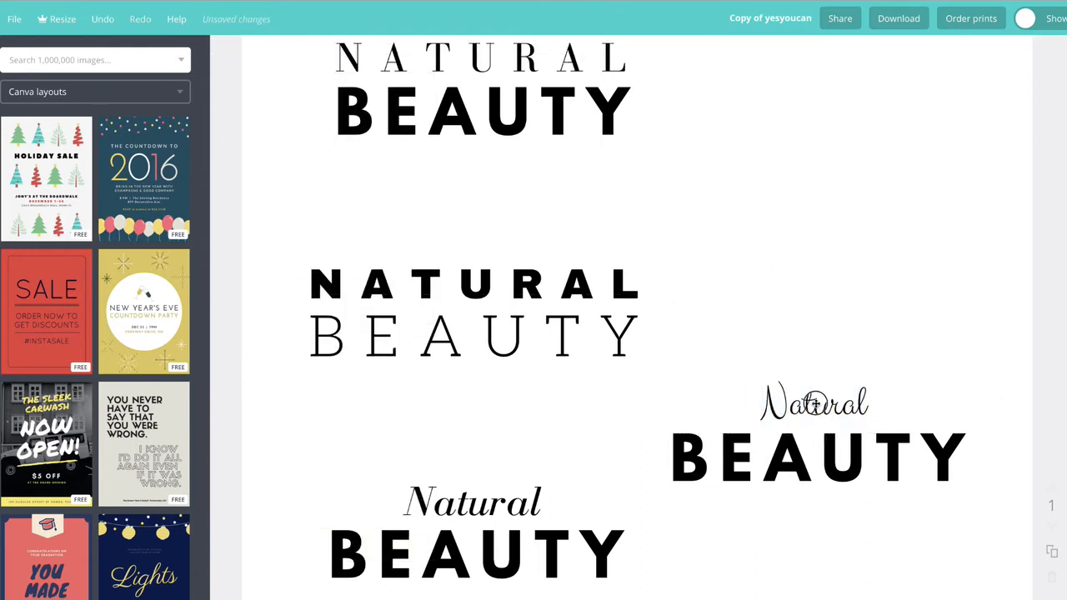
Step: Change the copied title's Natural line to the Great Vibes font
click(815, 404)
click(259, 50)
scroll(324, 448, down, 3)
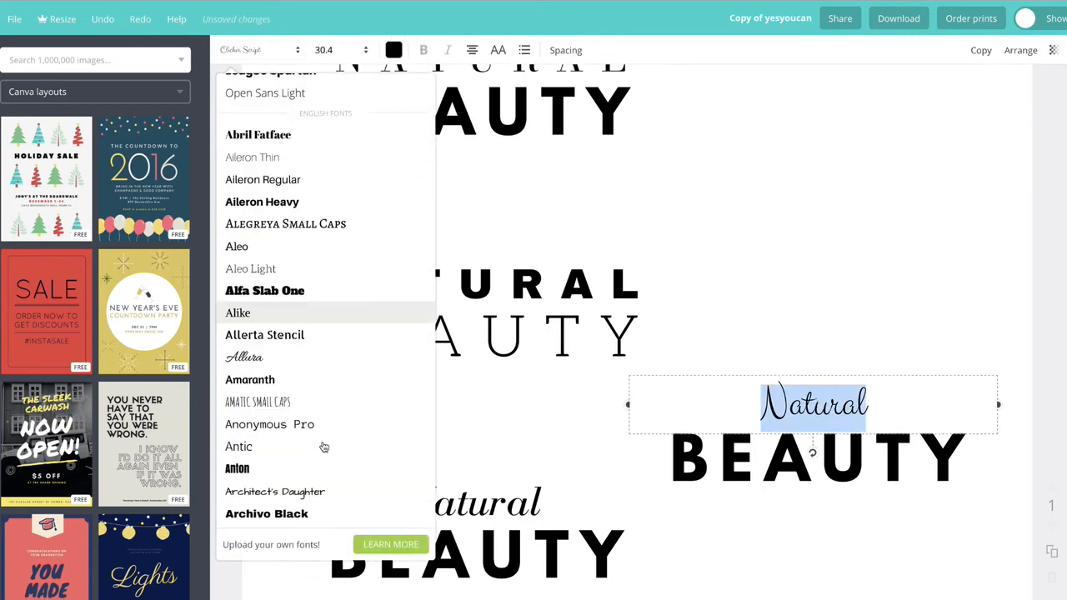
scroll(324, 447, down, 5)
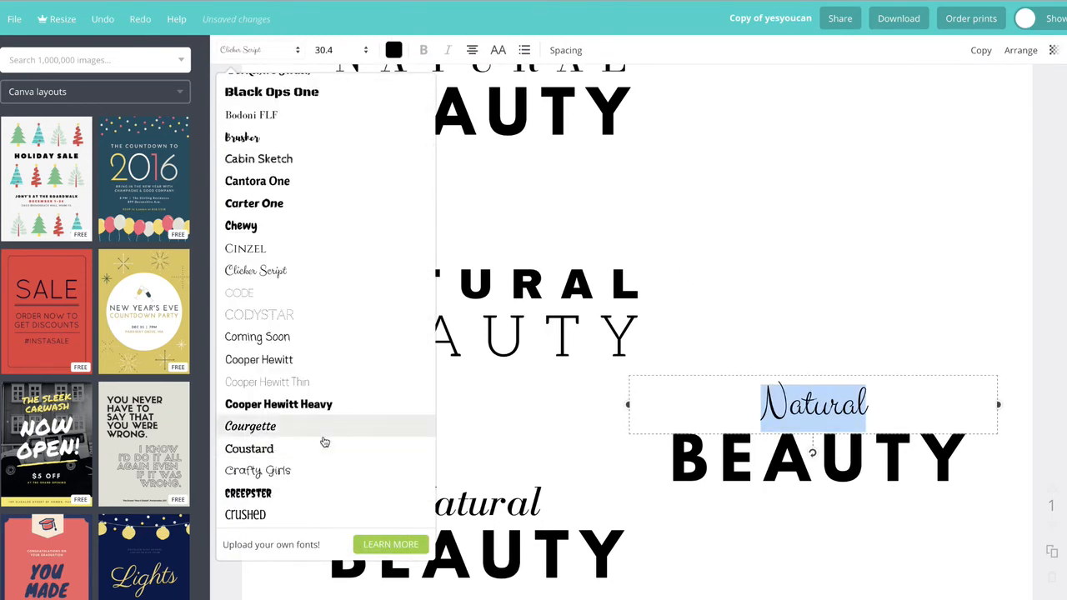
scroll(324, 442, down, 4)
scroll(335, 428, down, 1)
scroll(335, 428, down, 5)
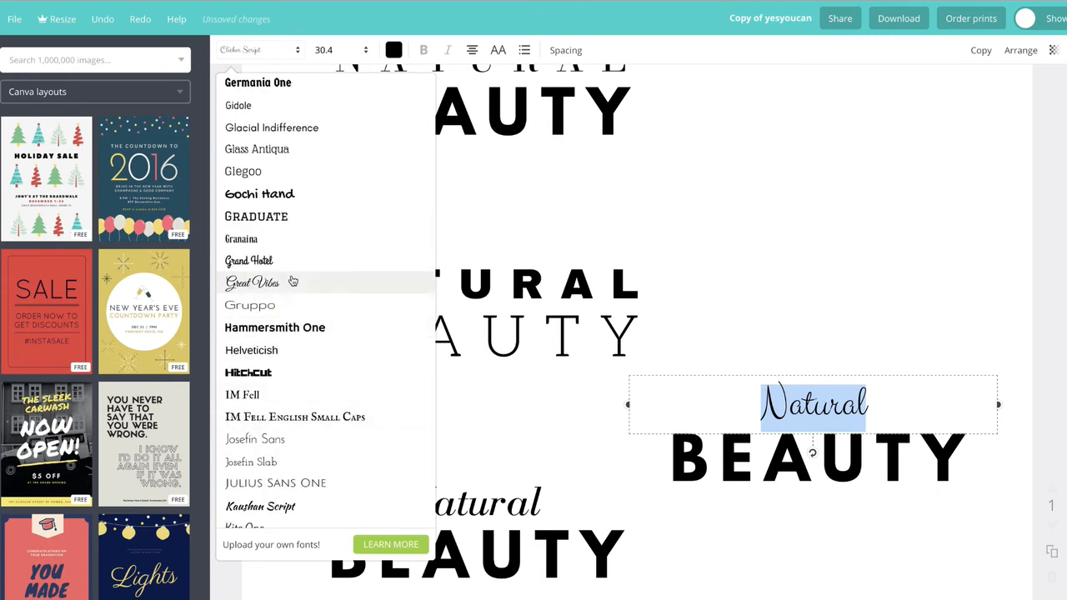
click(251, 283)
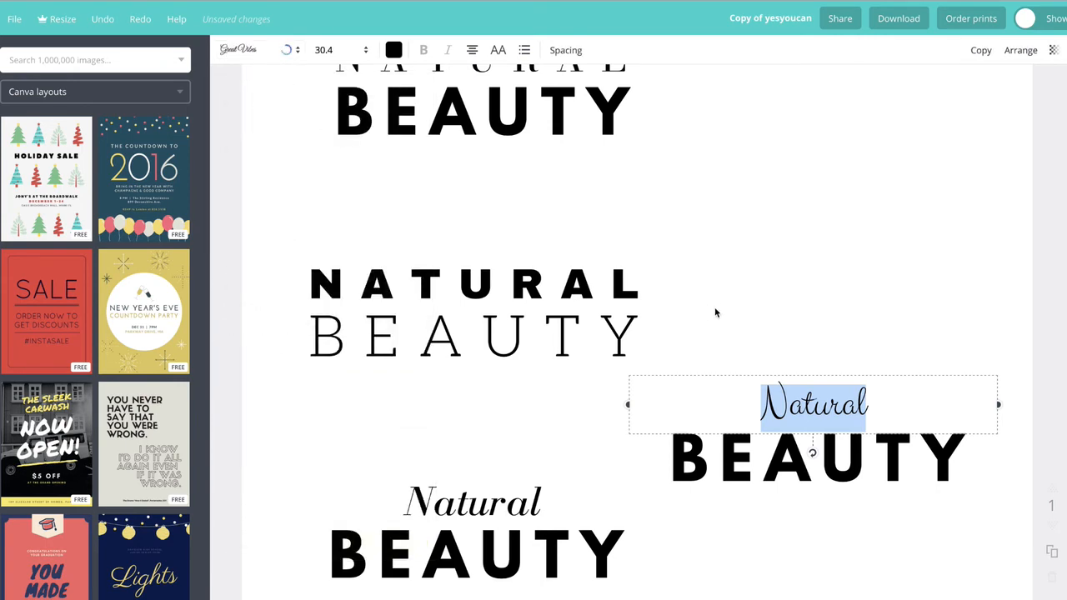
click(783, 289)
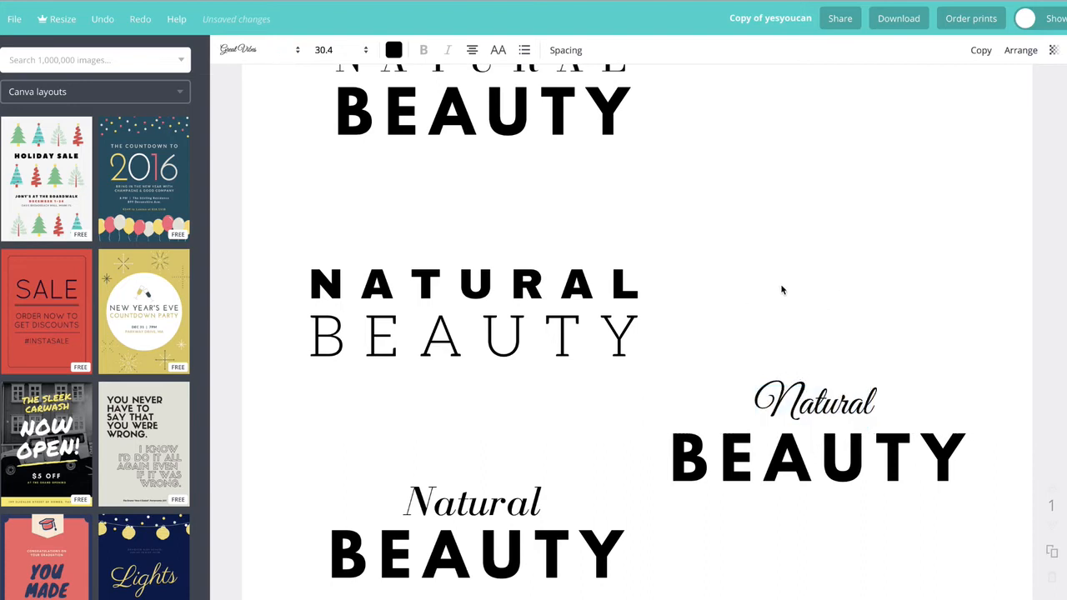
Step: Replace the capital N of the copied title's Natural with a lowercase n
double_click(810, 404)
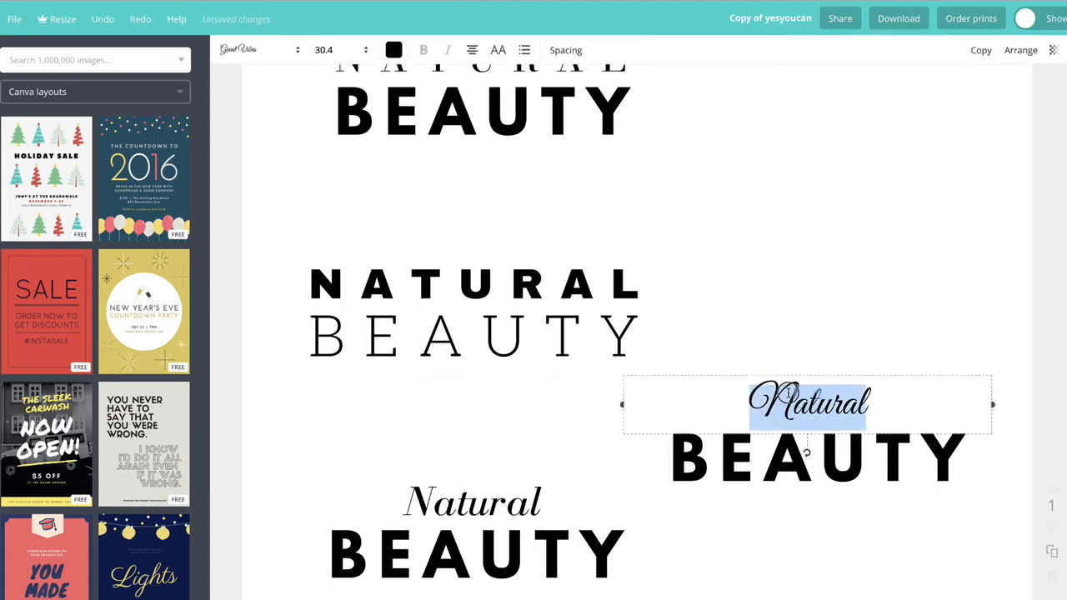
click(784, 396)
click(801, 308)
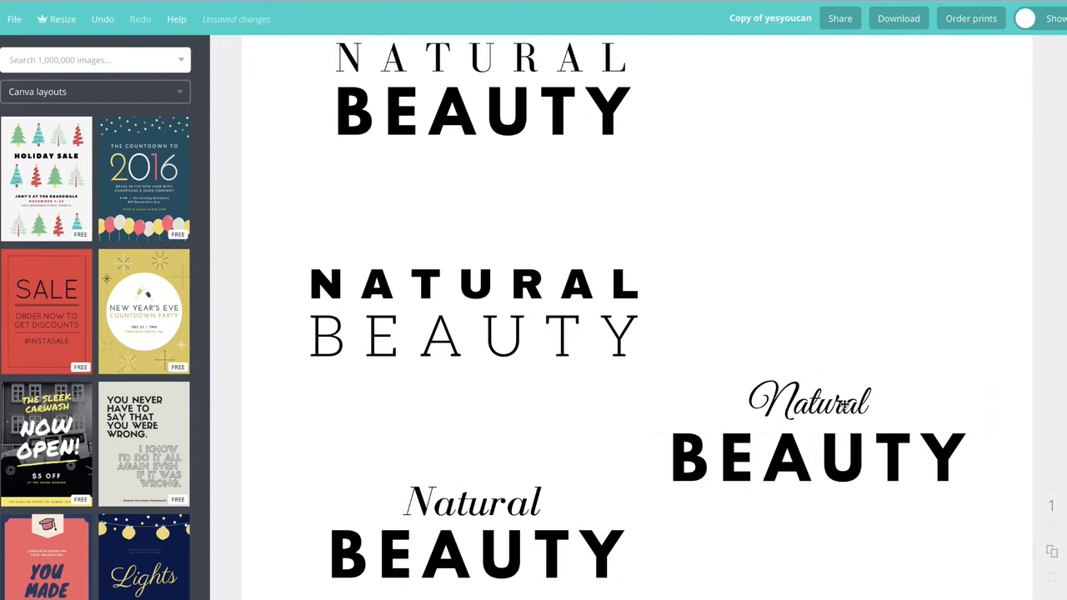
double_click(777, 399)
click(792, 399)
drag(792, 399, 763, 398)
text(n)
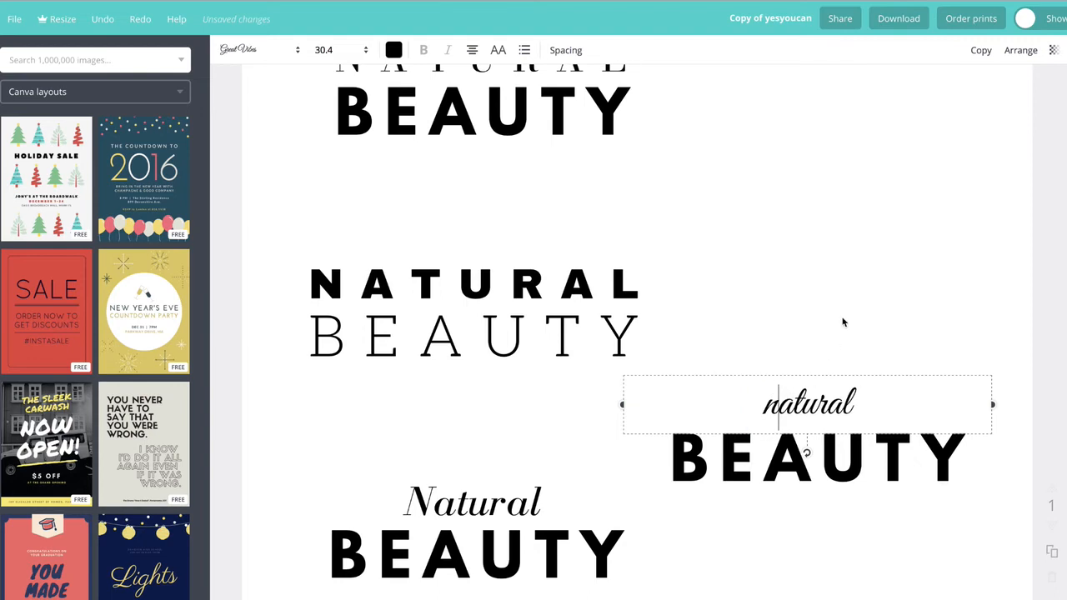
click(853, 291)
Step: Retype the first letter of the copied title's natural as a capital N
double_click(784, 404)
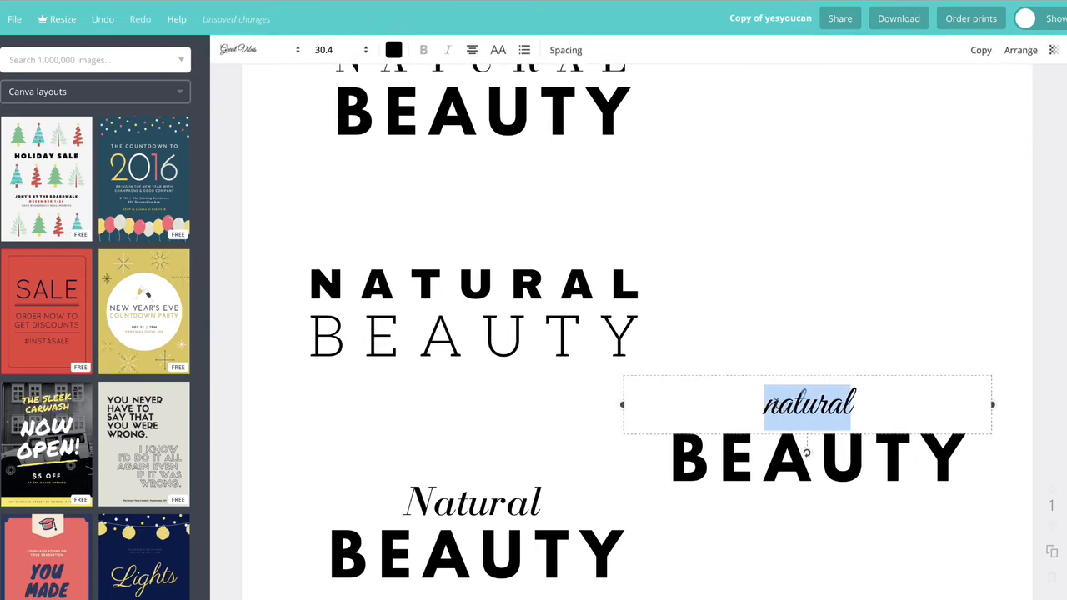
drag(777, 401, 760, 400)
text(N)
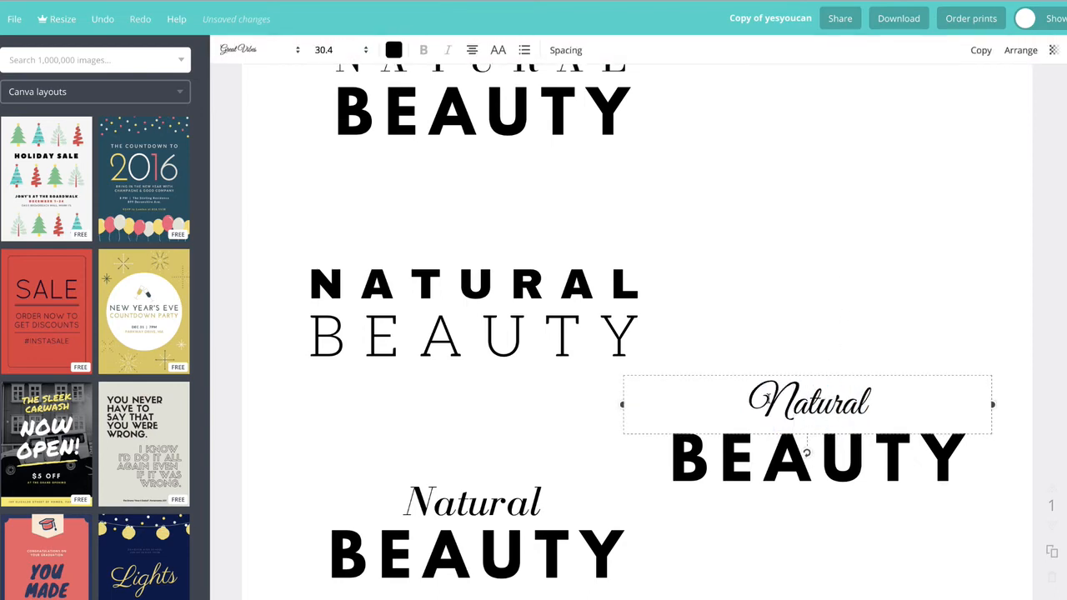
Step: Change the copied title's Natural line to the Euphoria Script font
double_click(851, 386)
click(275, 52)
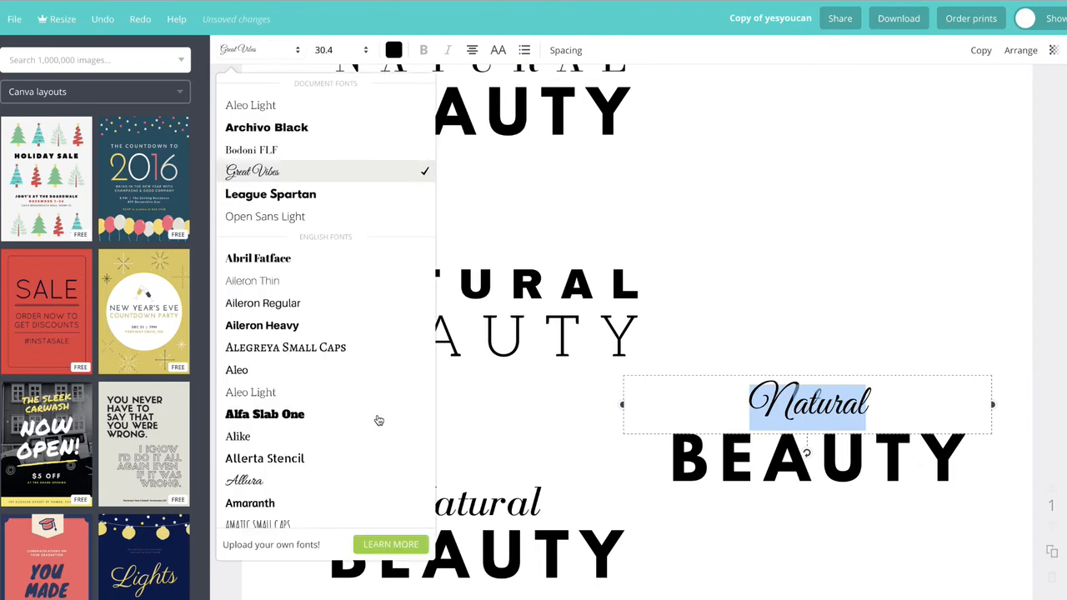
scroll(280, 459, down, 3)
scroll(326, 450, down, 3)
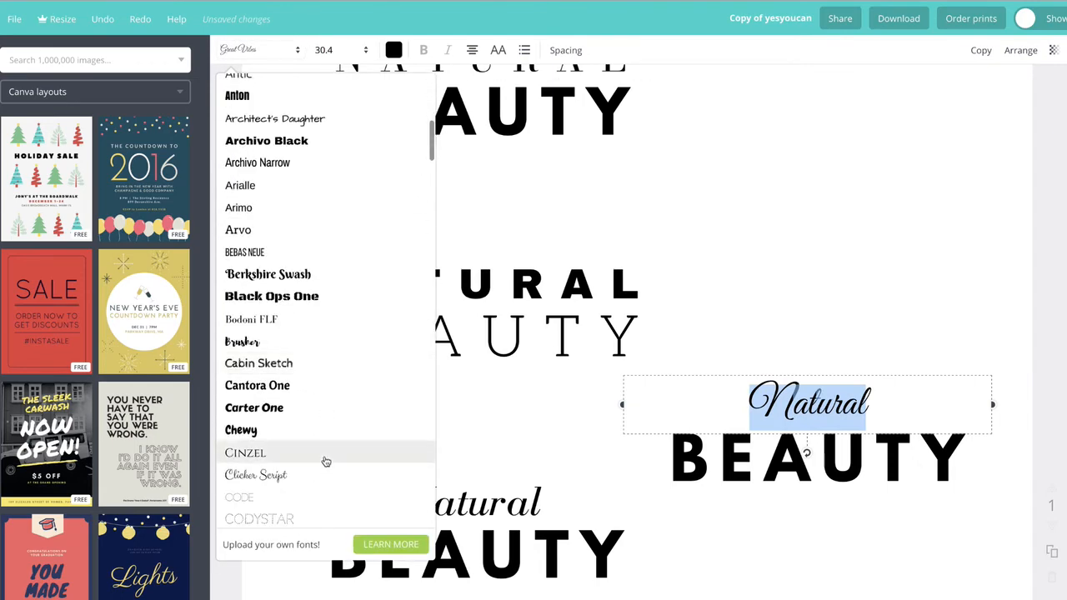
scroll(326, 462, down, 3)
scroll(326, 462, down, 3)
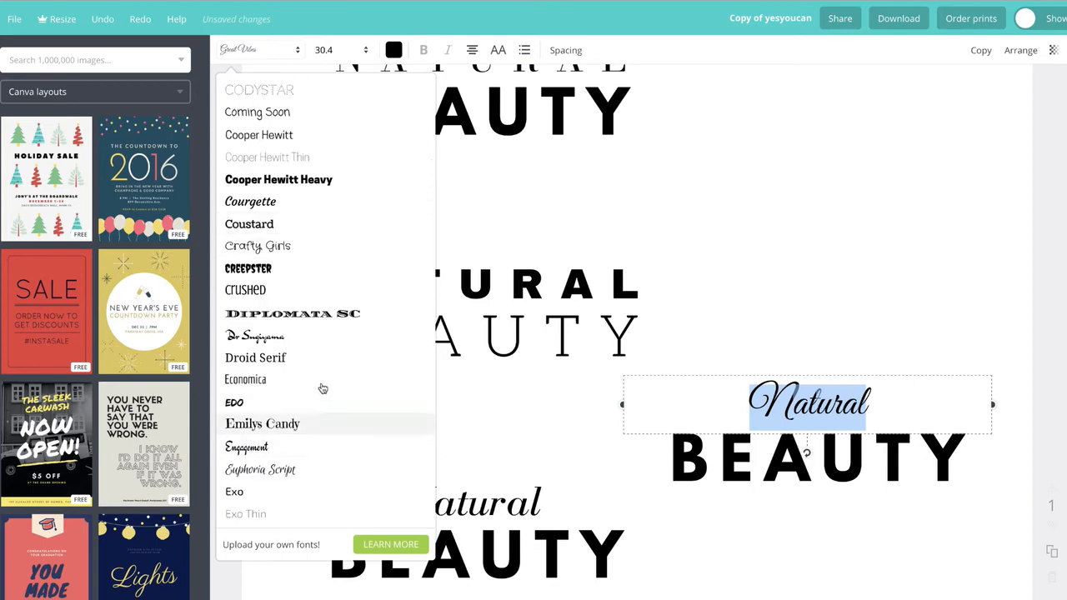
scroll(331, 425, down, 1)
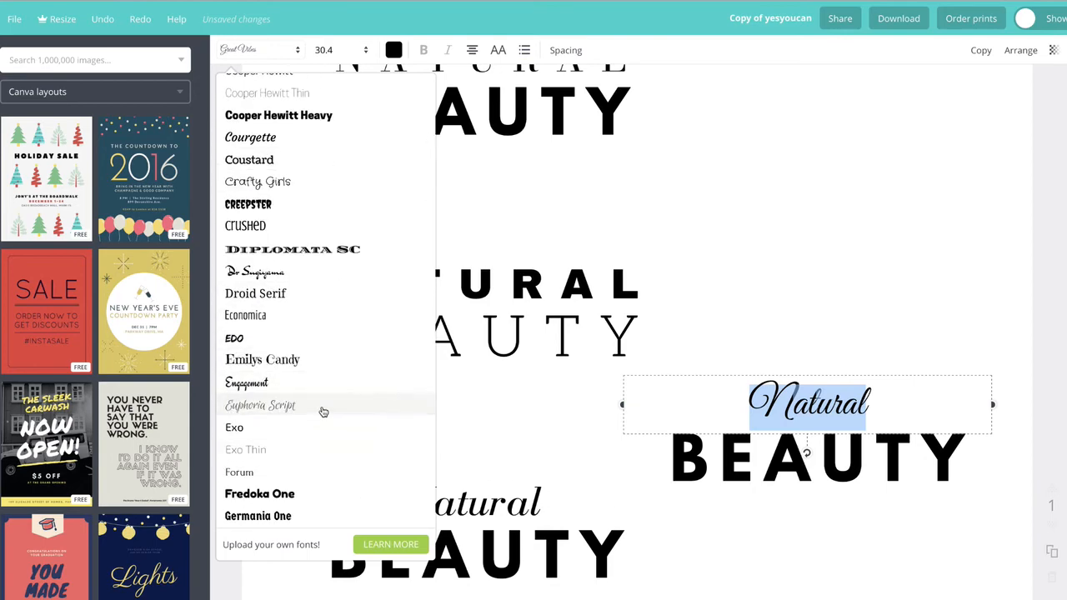
click(324, 412)
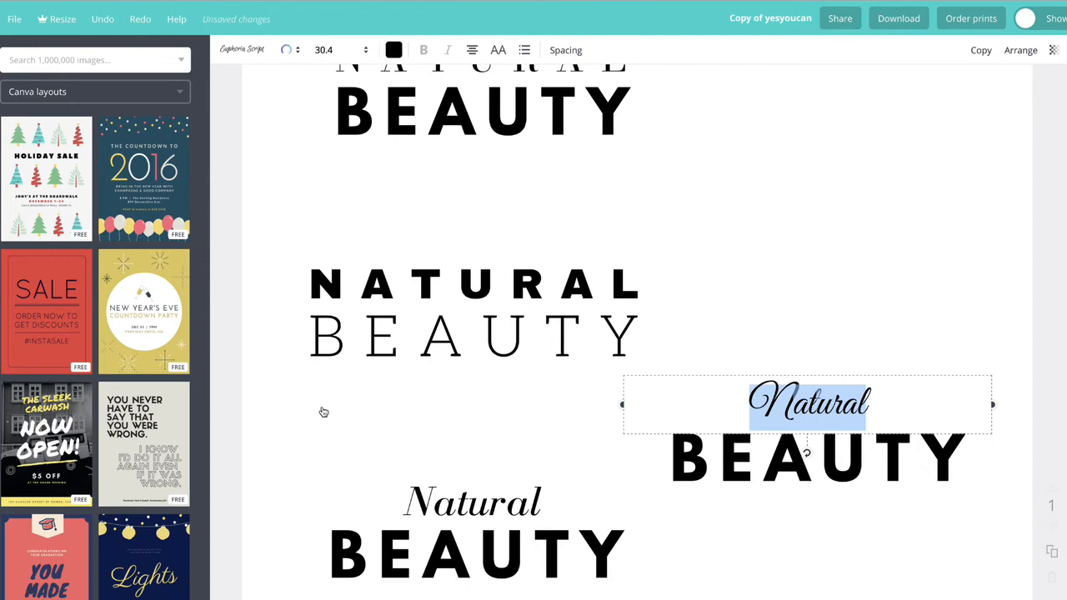
Step: Change the copied title's Natural line to the Grand Hotel font
click(258, 50)
scroll(300, 416, down, 5)
scroll(356, 439, down, 6)
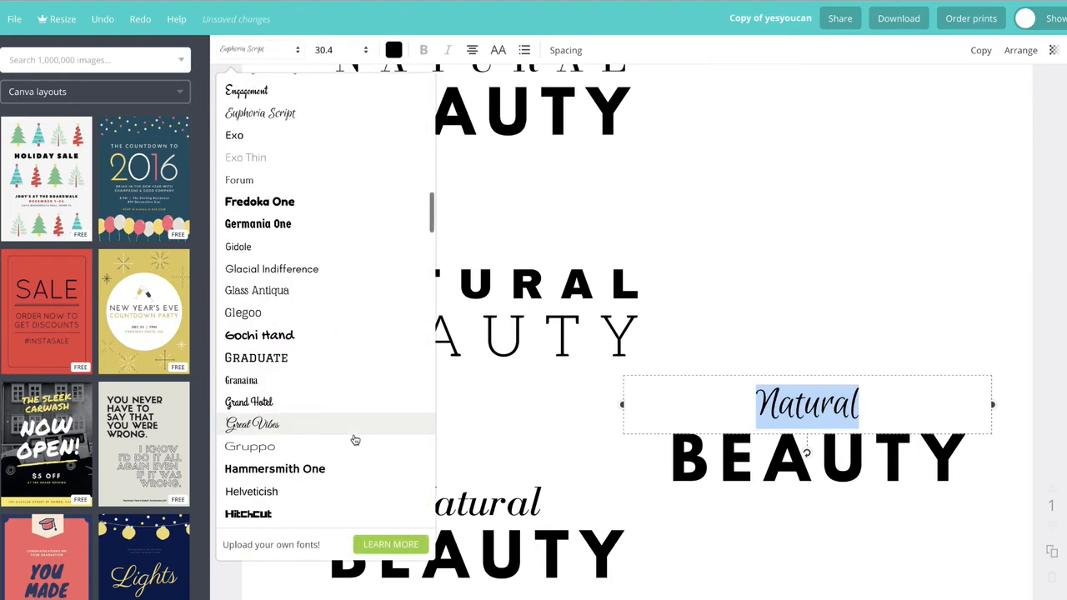
scroll(356, 439, down, 5)
scroll(352, 439, up, 3)
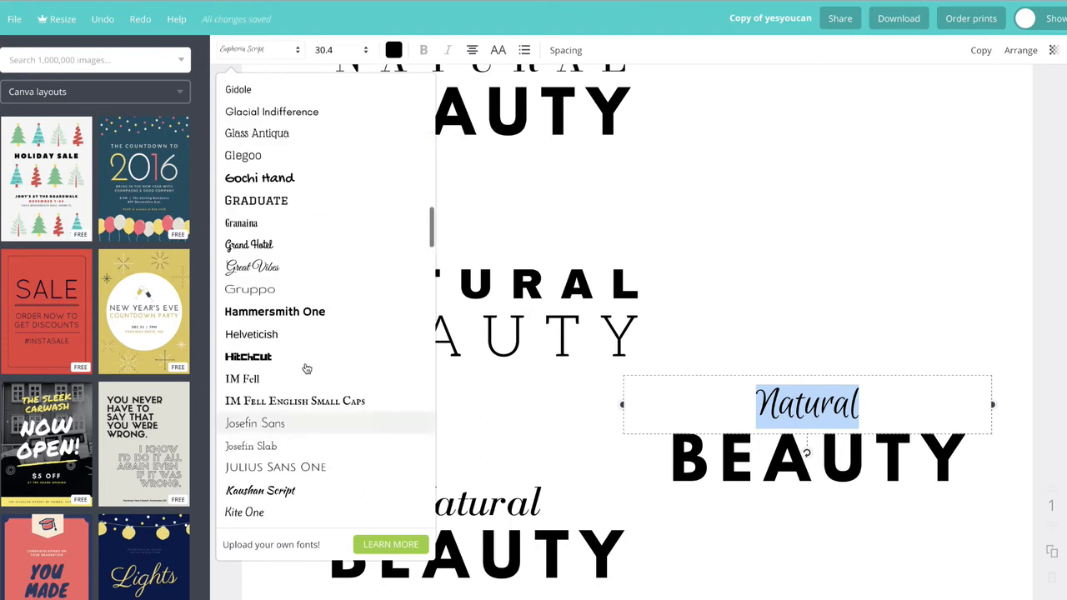
click(258, 244)
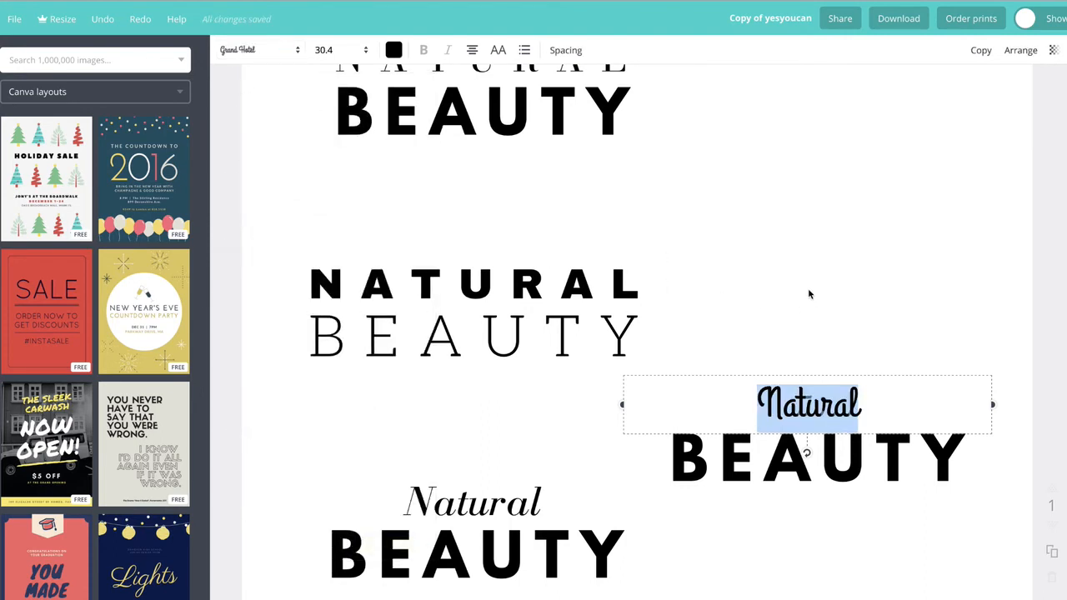
click(798, 263)
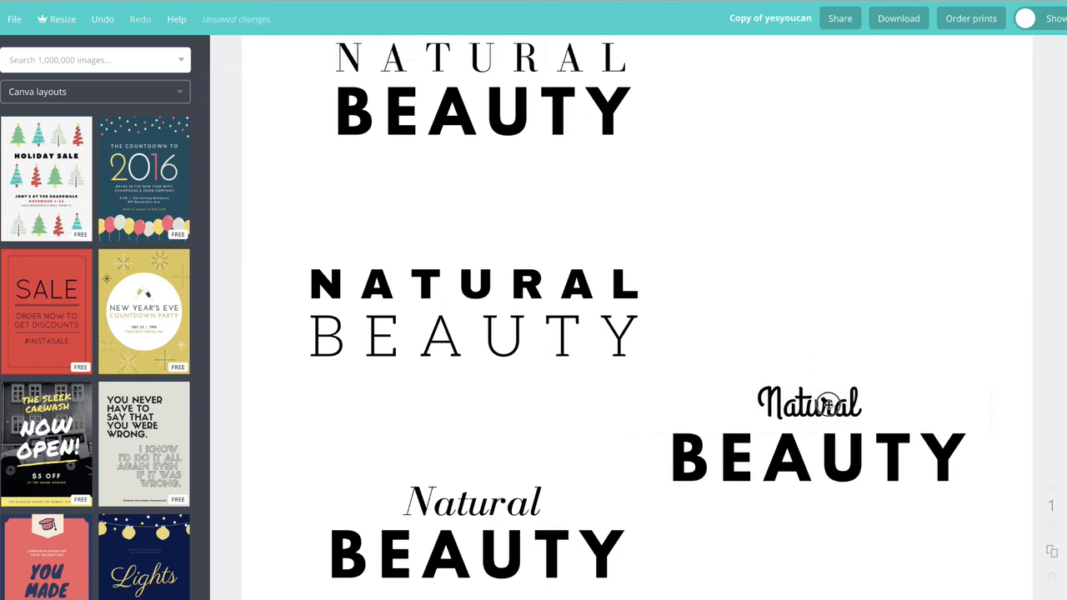
Step: Change the copied title's Natural line to the Pacifico font
double_click(825, 404)
click(281, 55)
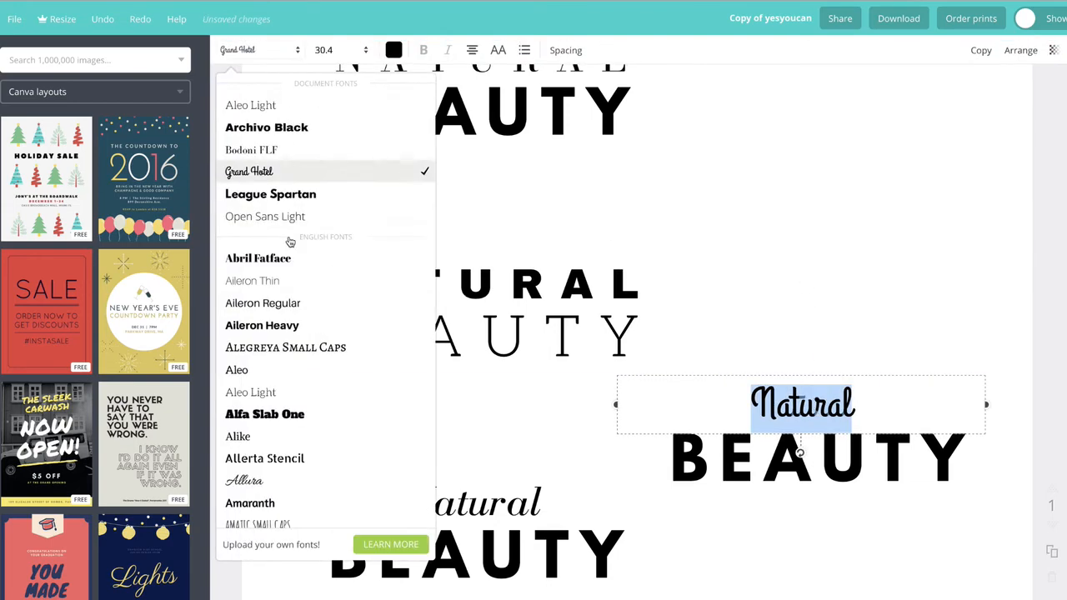
scroll(288, 241, down, 5)
scroll(293, 392, down, 5)
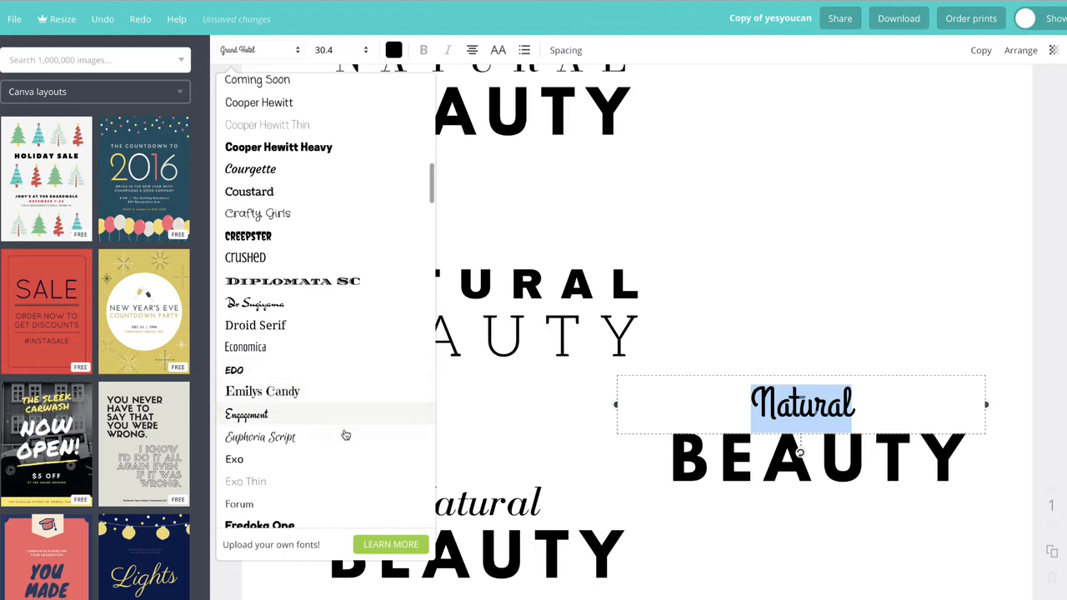
scroll(345, 433, down, 6)
scroll(345, 434, down, 8)
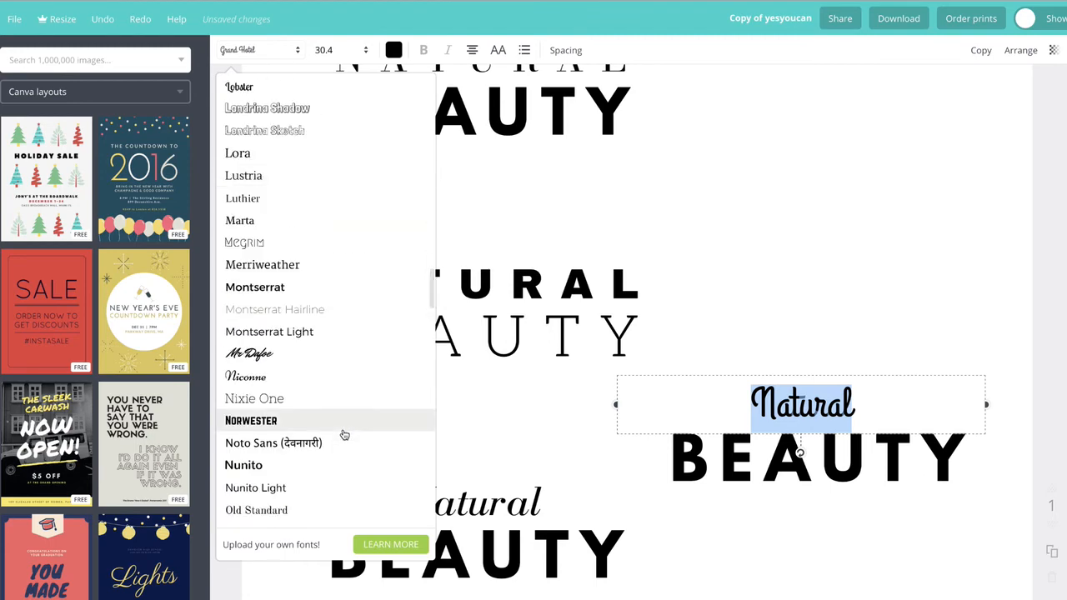
scroll(348, 431, down, 5)
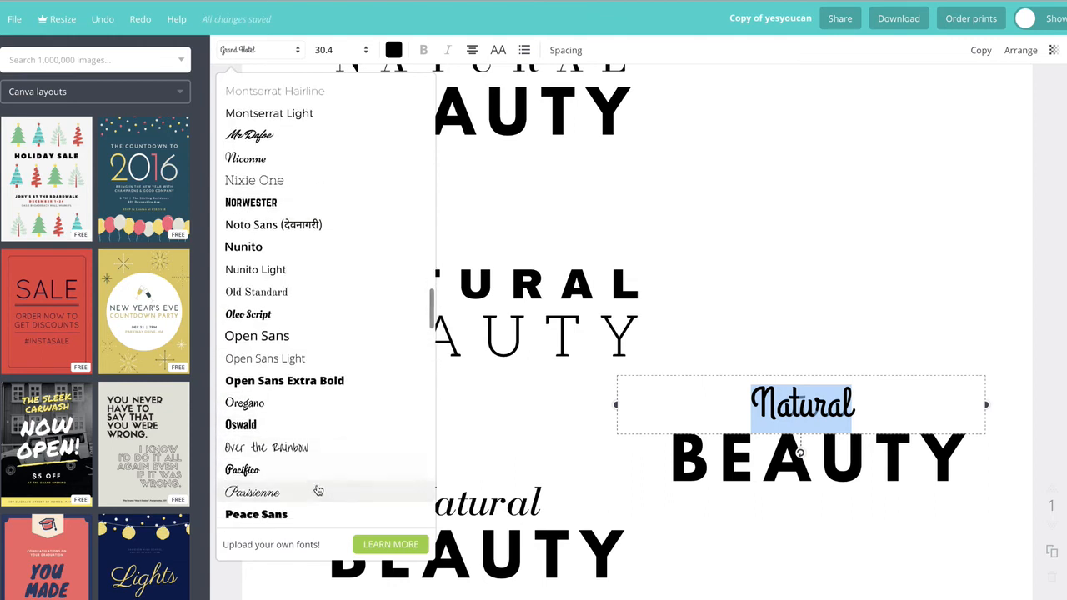
click(317, 477)
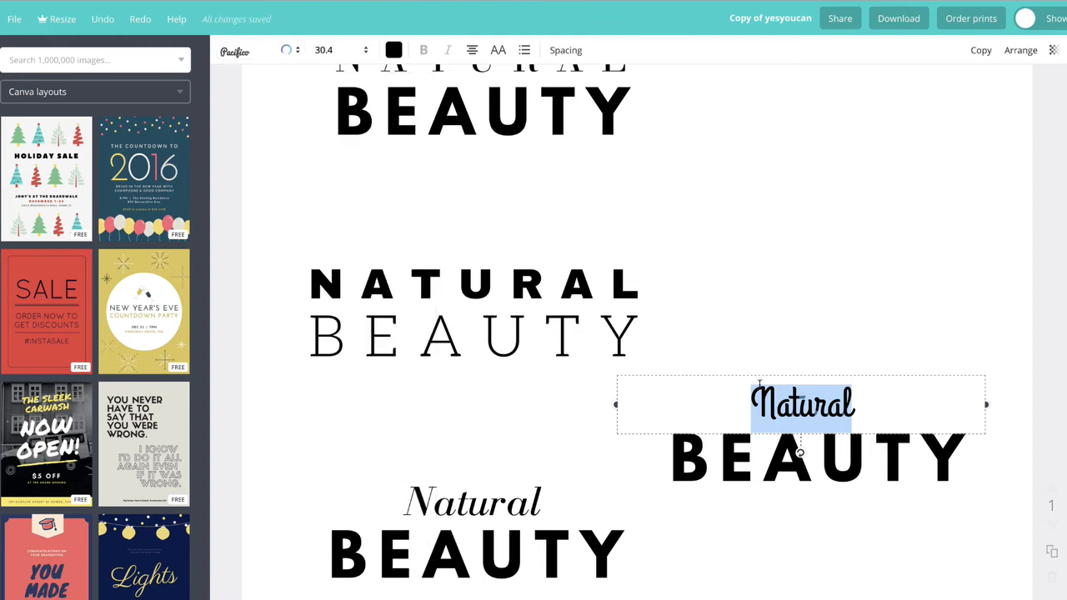
click(790, 280)
click(807, 261)
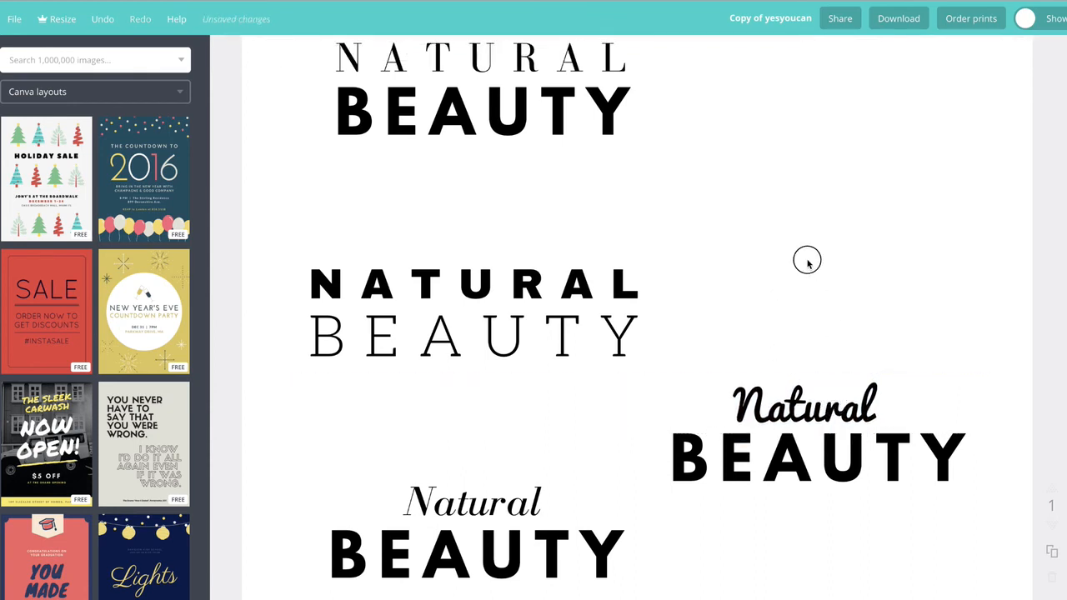
scroll(748, 380, up, 3)
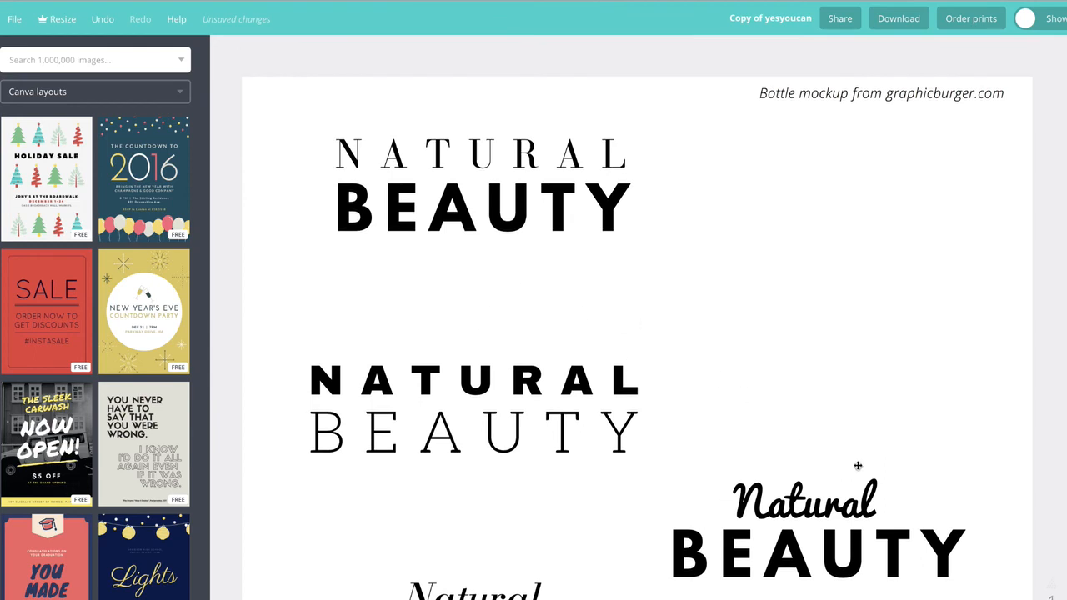
scroll(799, 526, down, 1)
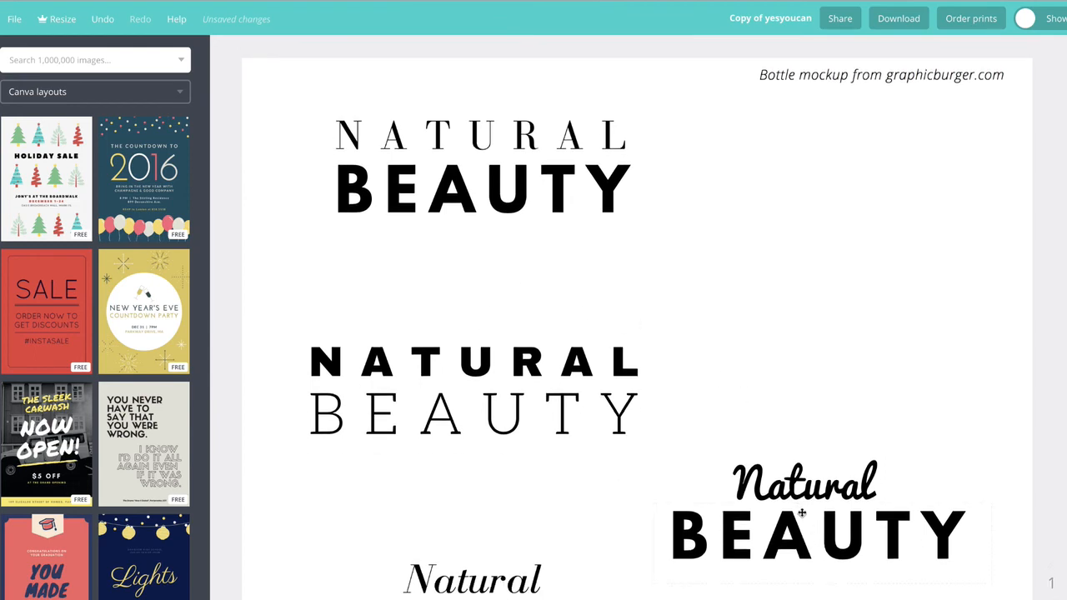
double_click(812, 485)
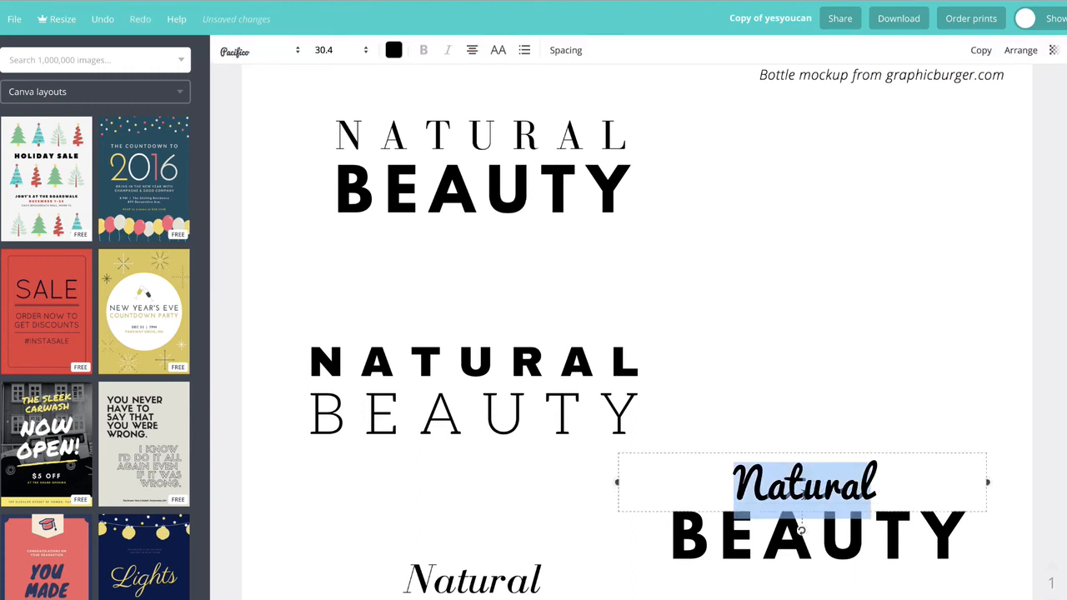
click(824, 291)
Step: Delete all the title variations, keeping only the original NATURAL BEAUTY title at the top
scroll(809, 469, up, 1)
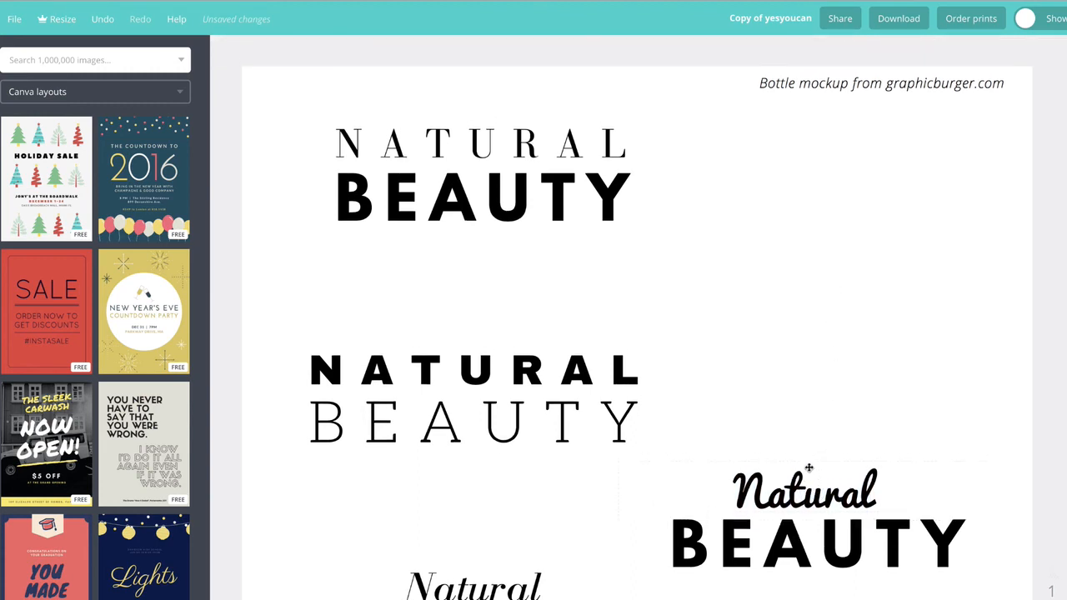
drag(273, 325, 994, 599)
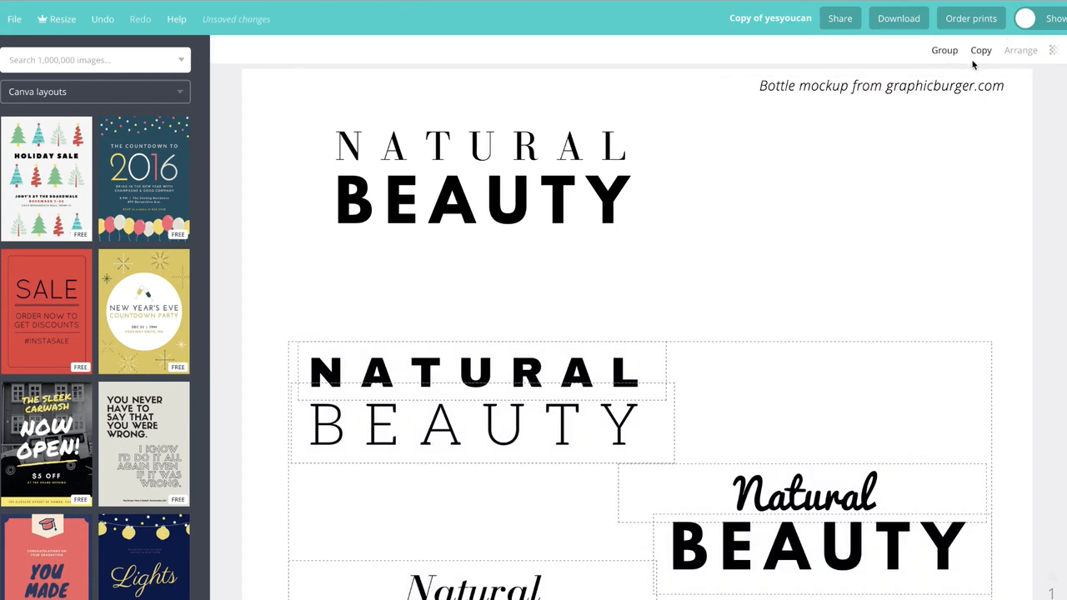
key(Delete)
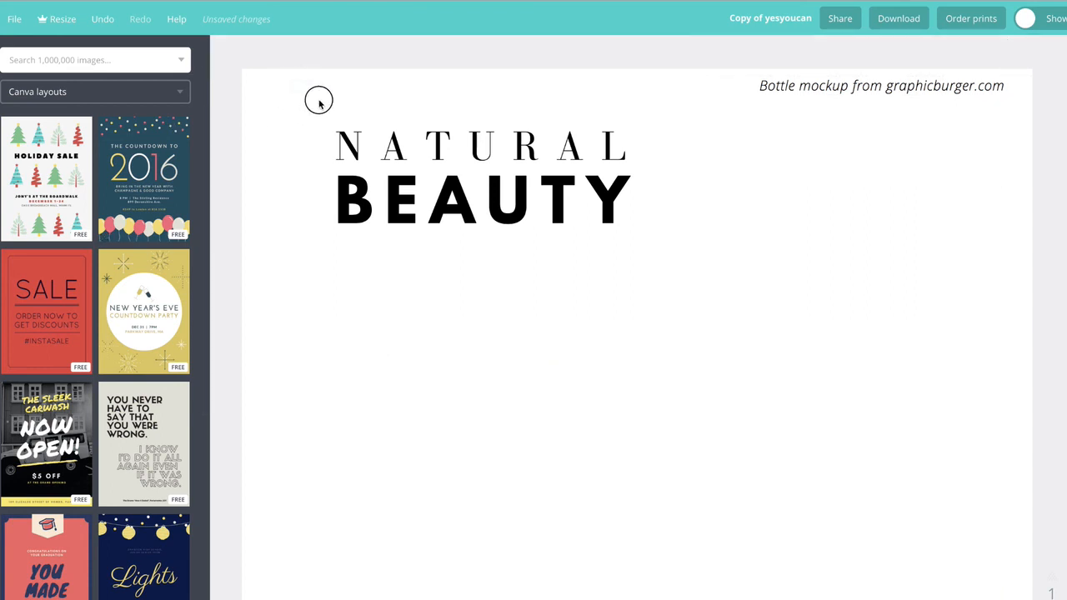
Step: Group the remaining title's two lines, then move it down and enlarge it to span most of the page width
drag(317, 100, 672, 247)
click(944, 52)
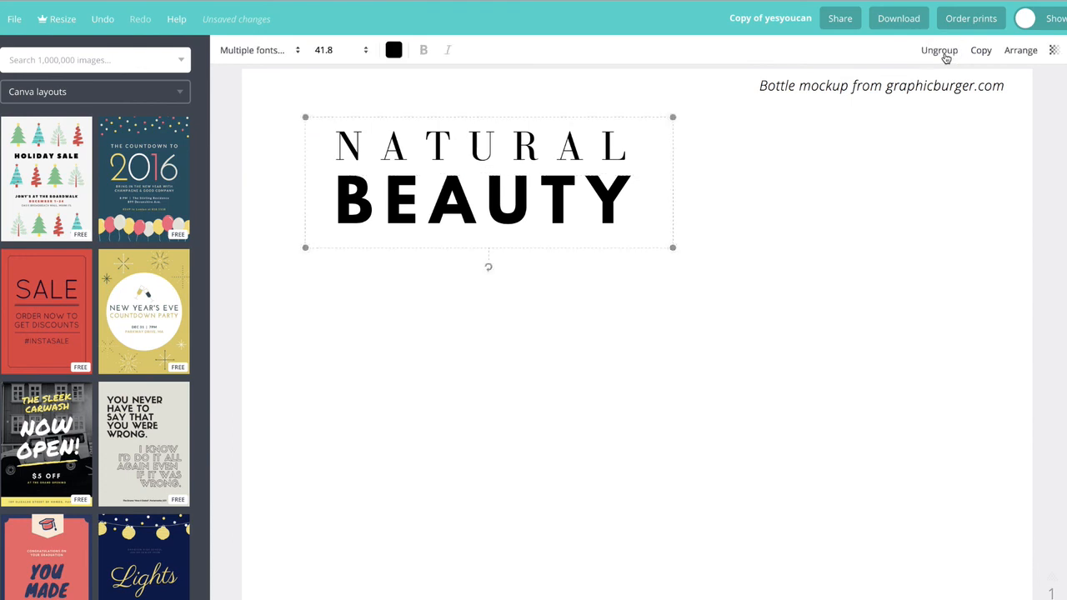
drag(538, 198, 505, 355)
drag(642, 406, 958, 589)
drag(852, 417, 865, 473)
click(798, 222)
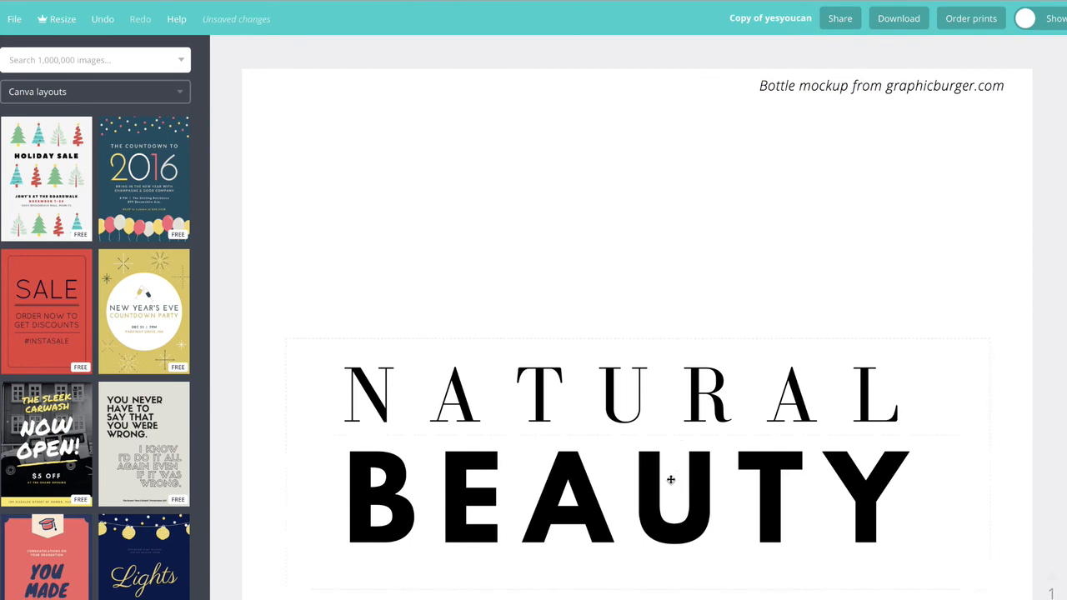
scroll(670, 479, down, 1)
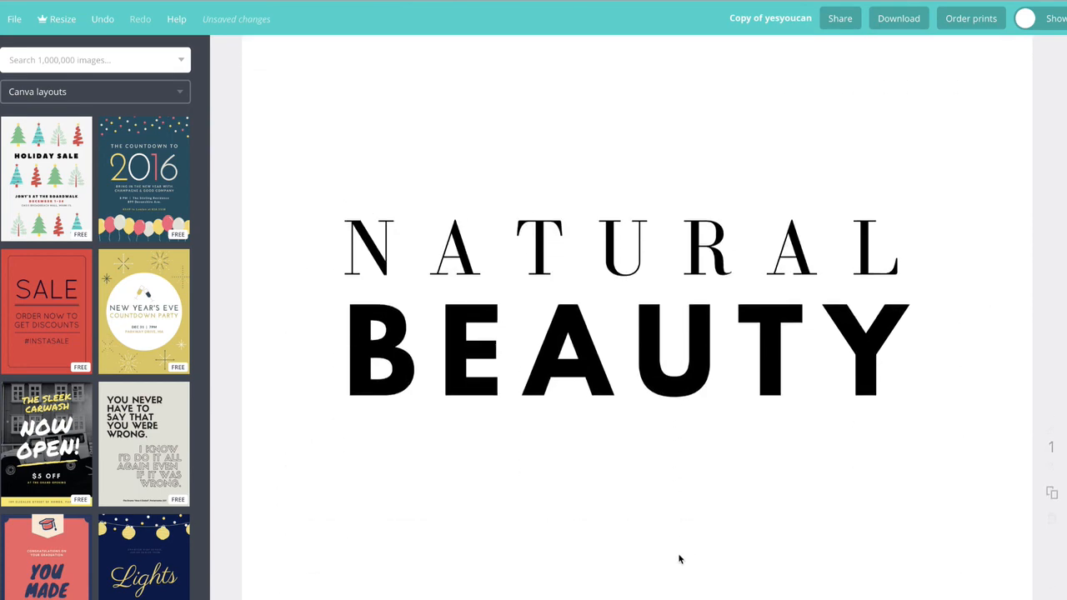